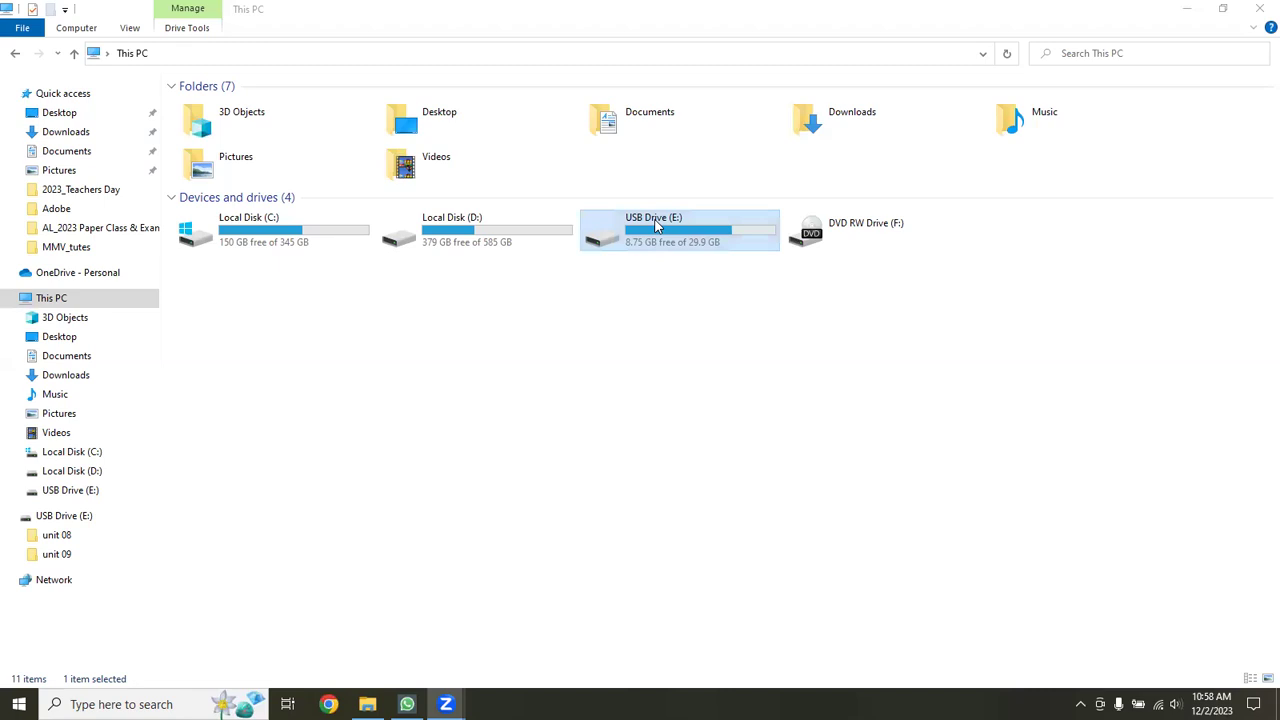
Open USB Drive (E:) and show its contents in a maximized window.
double_click(648, 238)
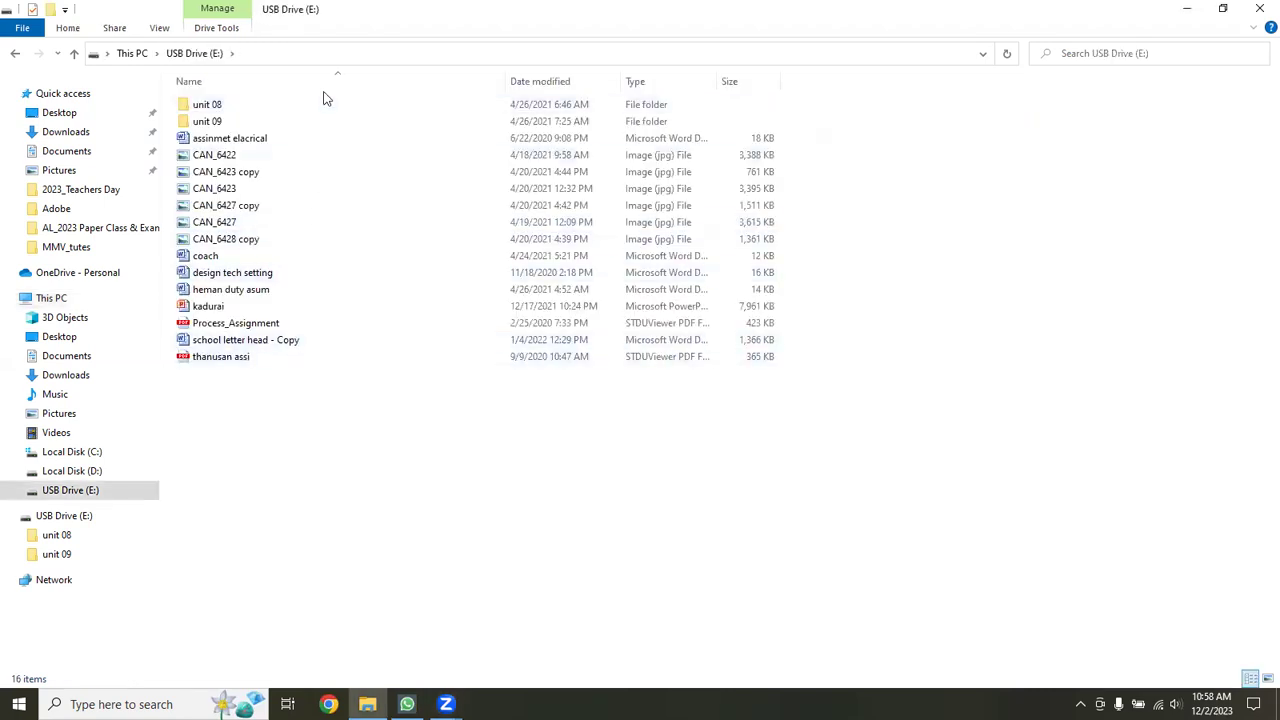
key("super+Down")
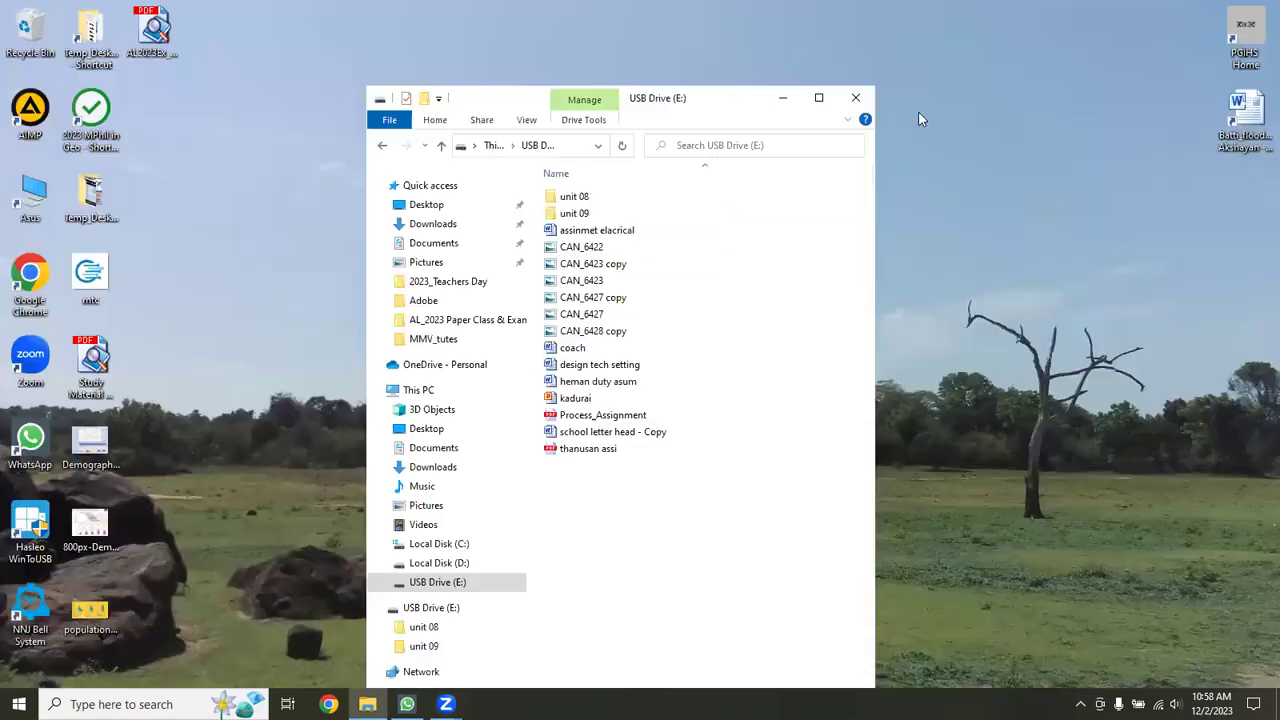
key("super+Left")
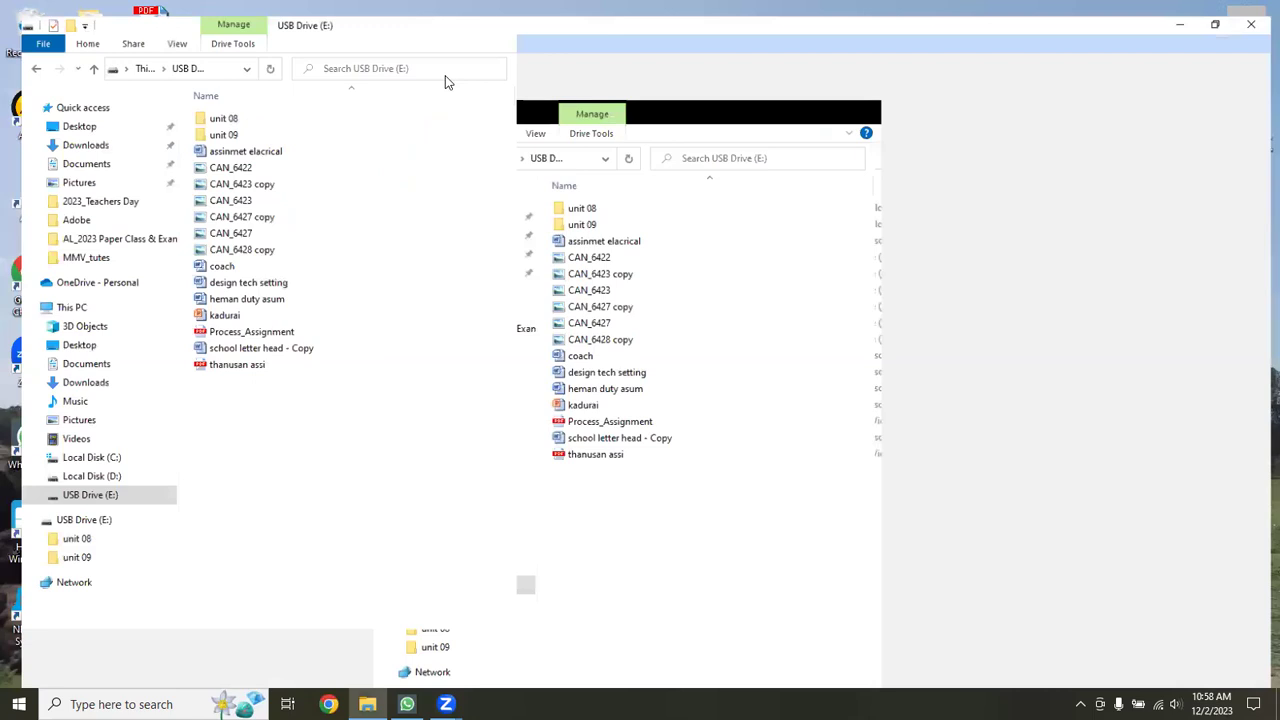
key("super+Up")
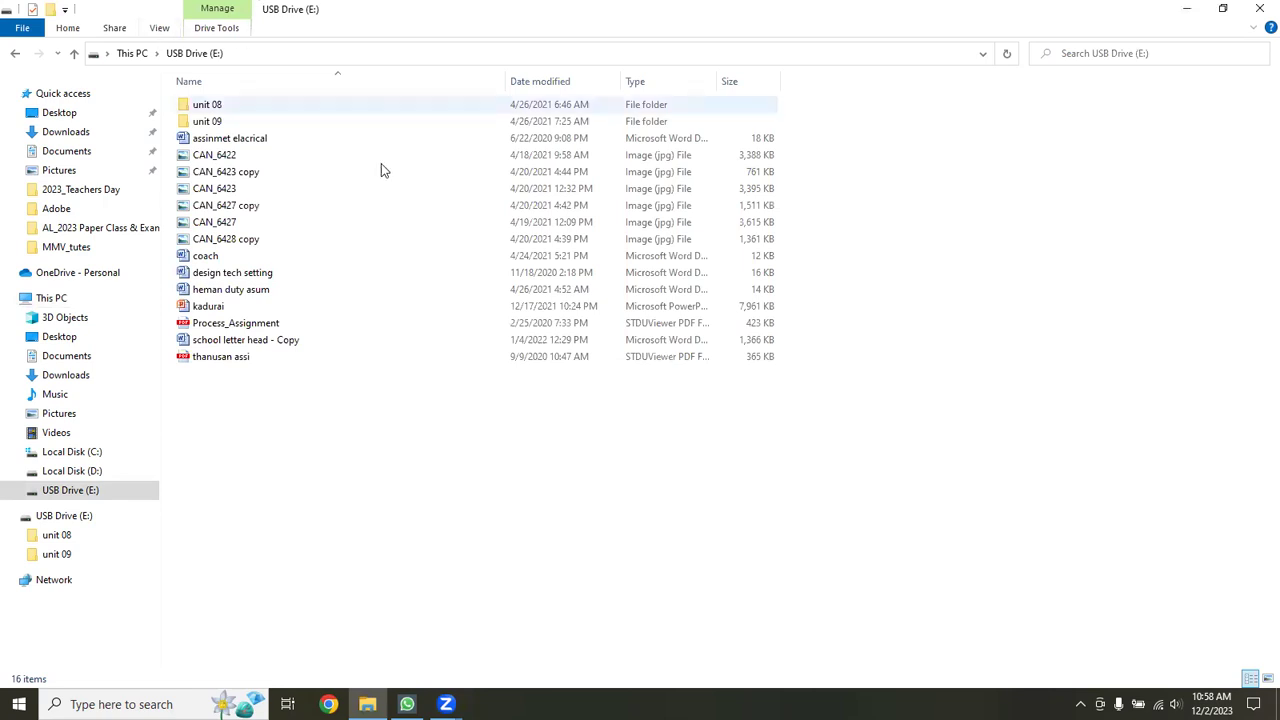
Open the folder options and choose to show hidden files, folders, and drives.
left_click(159, 28)
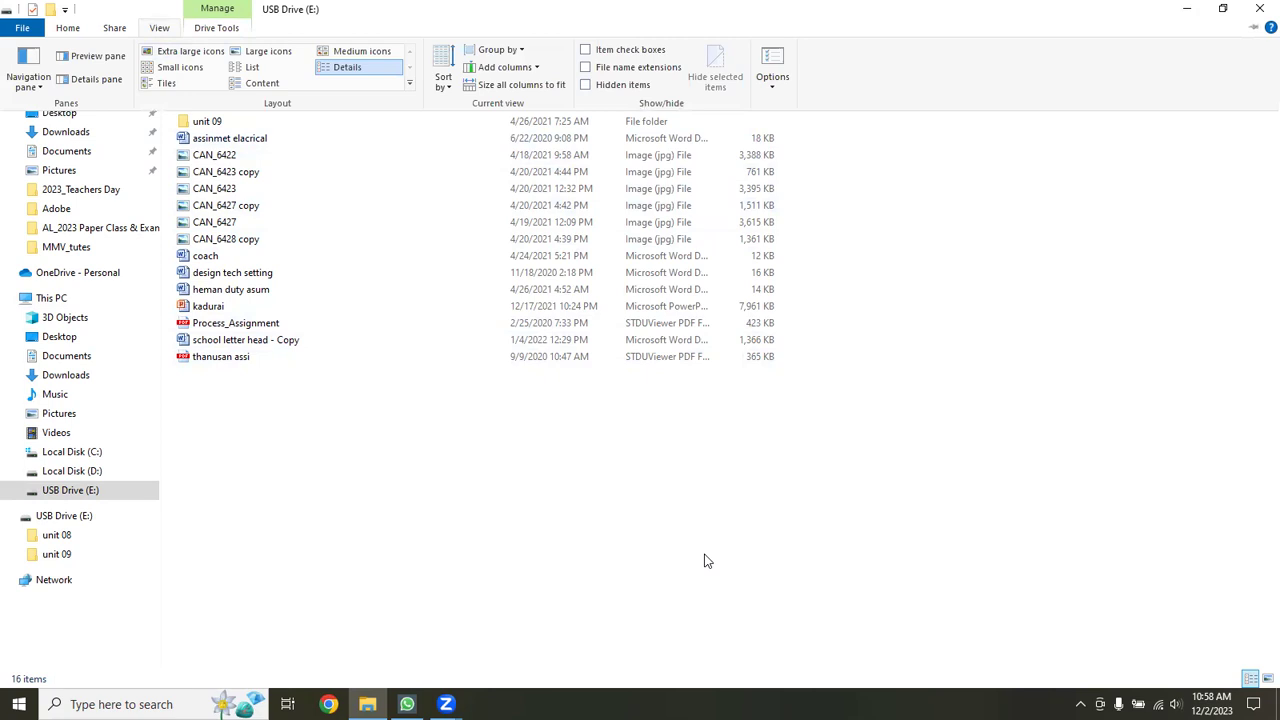
left_click(777, 62)
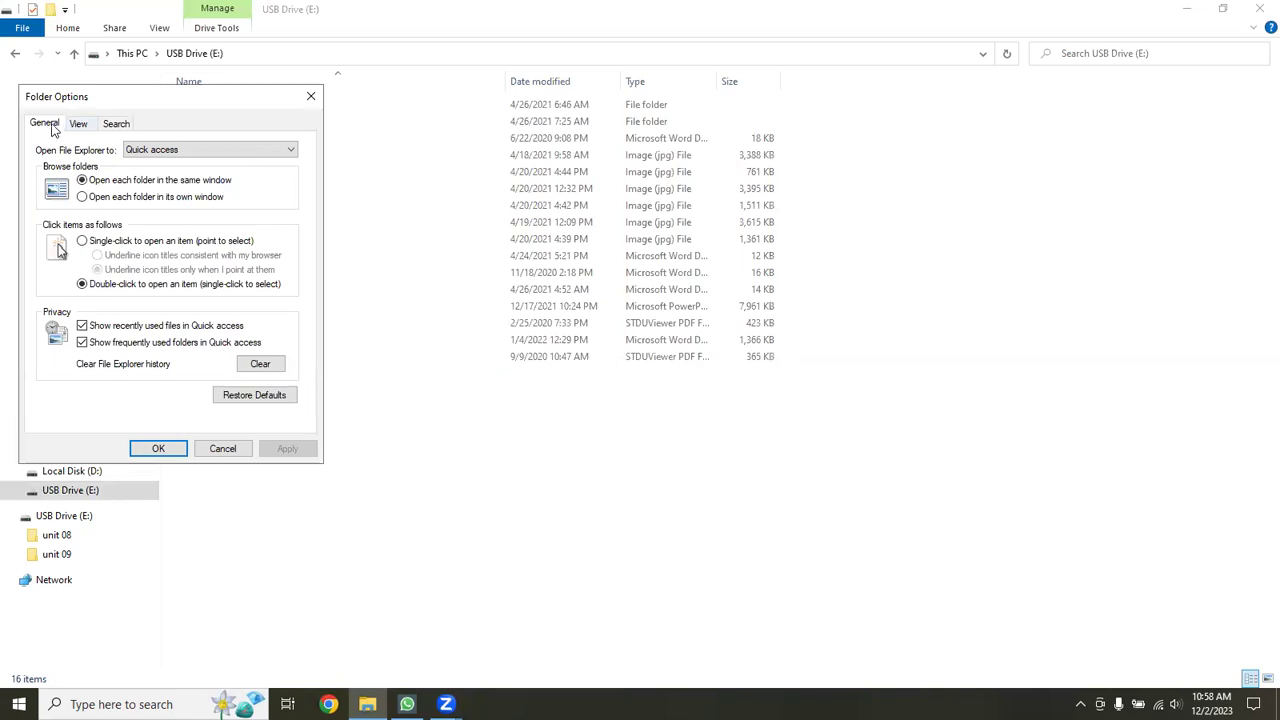
left_click(78, 125)
left_click(117, 127)
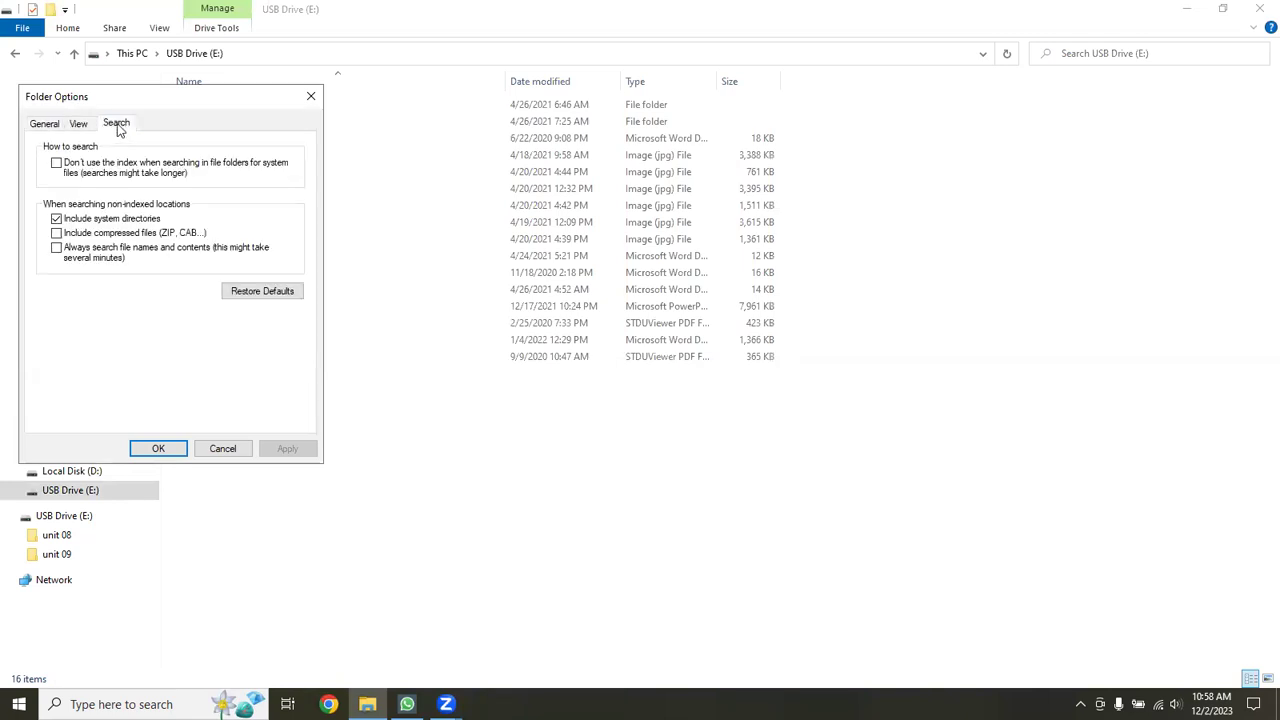
left_click(79, 126)
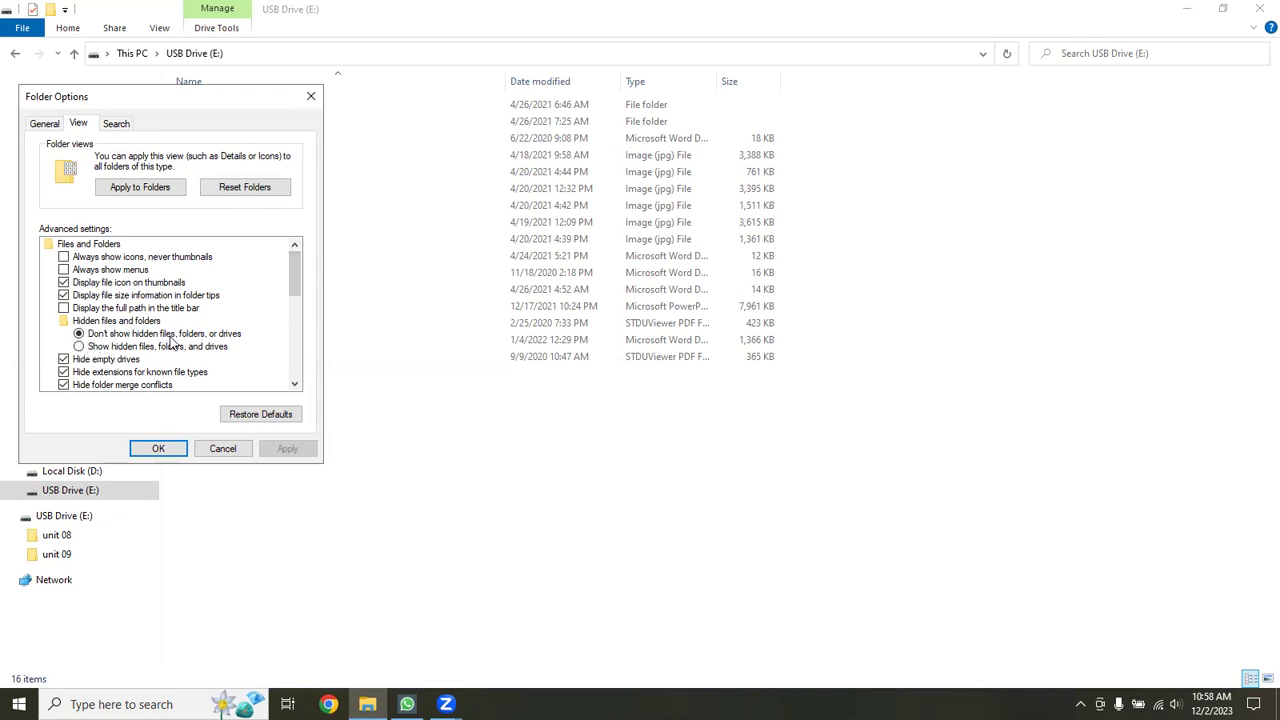
left_click(80, 347)
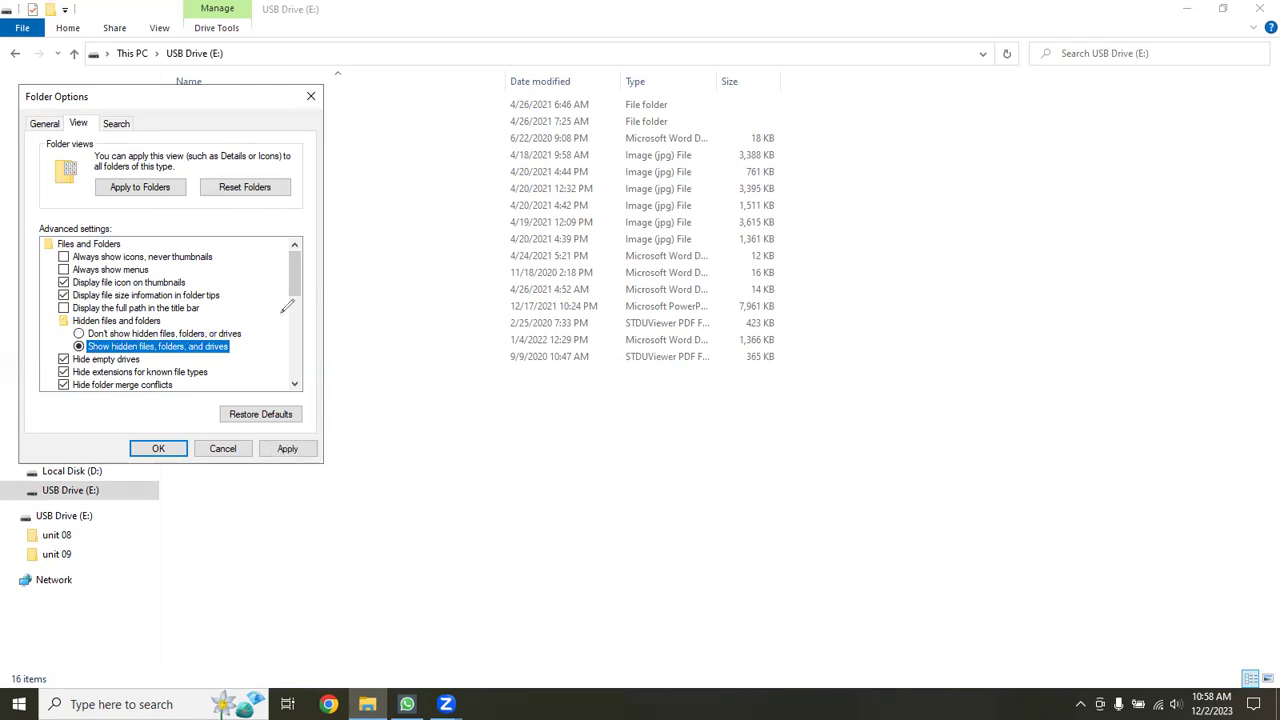
mouse_move(55, 345)
left_mouse_down()
mouse_move(255, 333)
mouse_move(110, 352)
left_mouse_up()
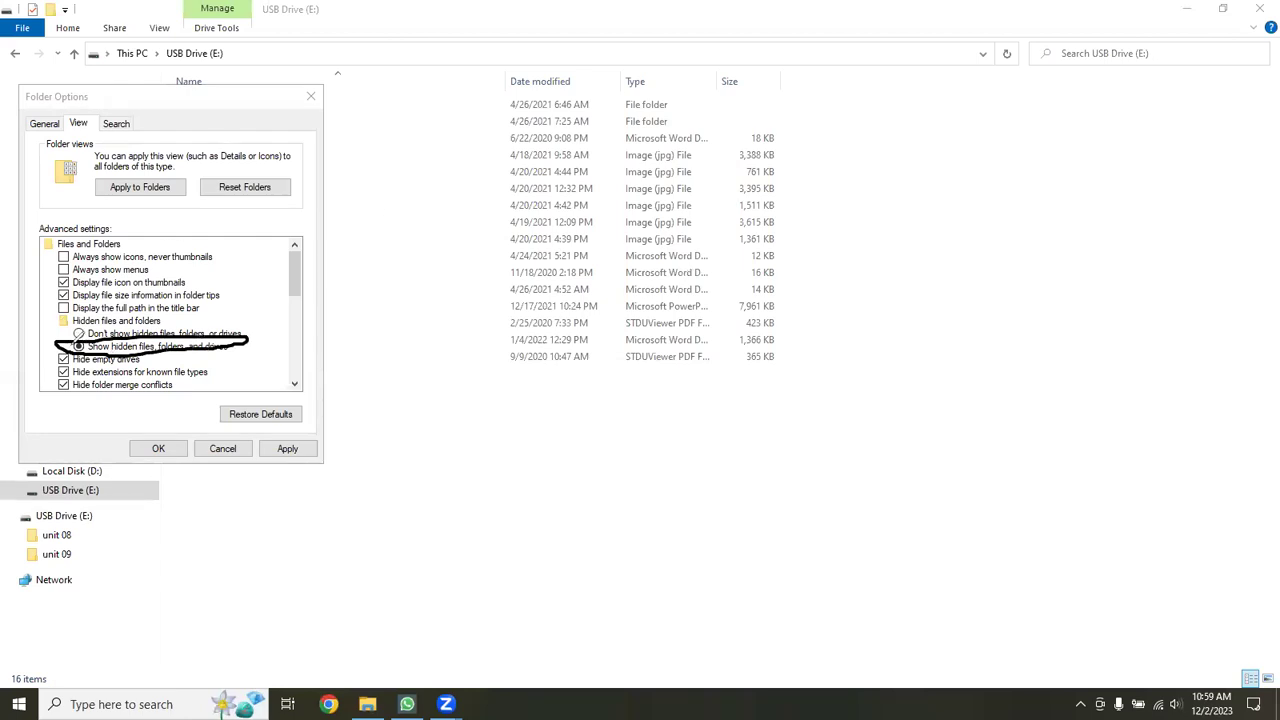
Turn off hiding of protected operating system files, accept the warning, and apply the folder options.
left_click_drag(297, 287, 297, 303)
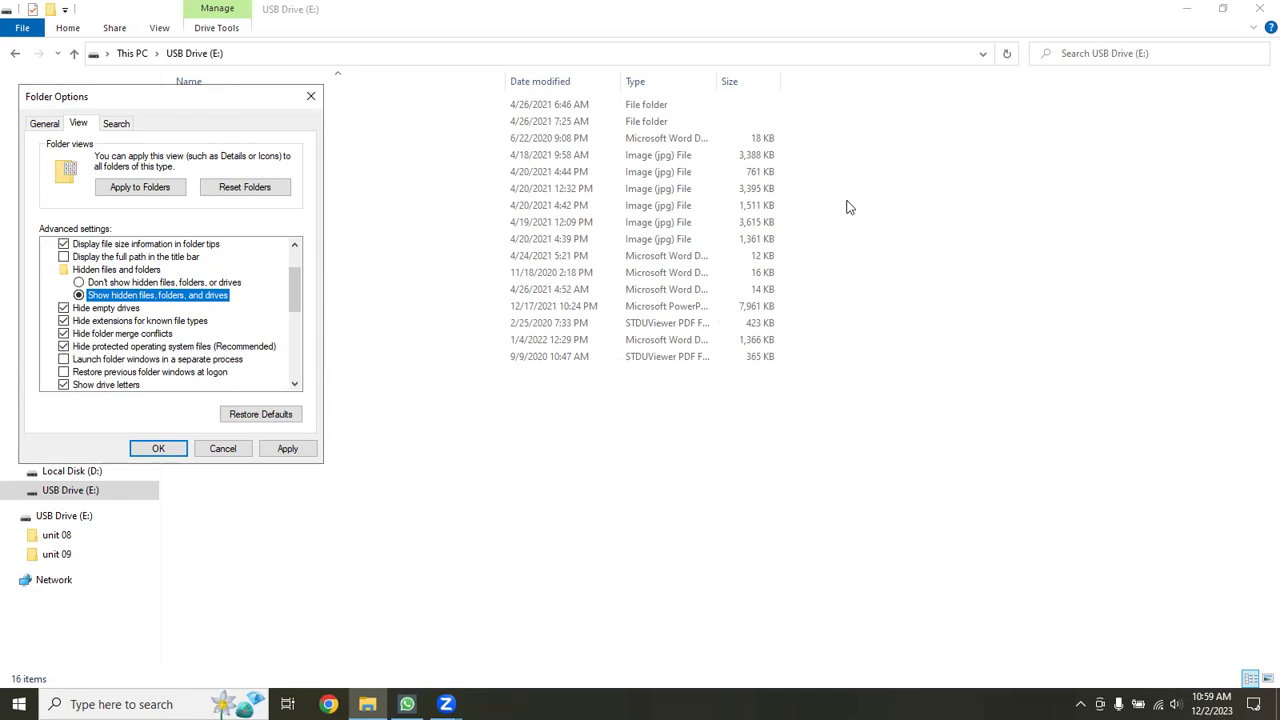
mouse_move(84, 362)
left_mouse_down()
mouse_move(34, 338)
mouse_move(200, 318)
mouse_move(318, 338)
mouse_move(96, 368)
left_mouse_up()
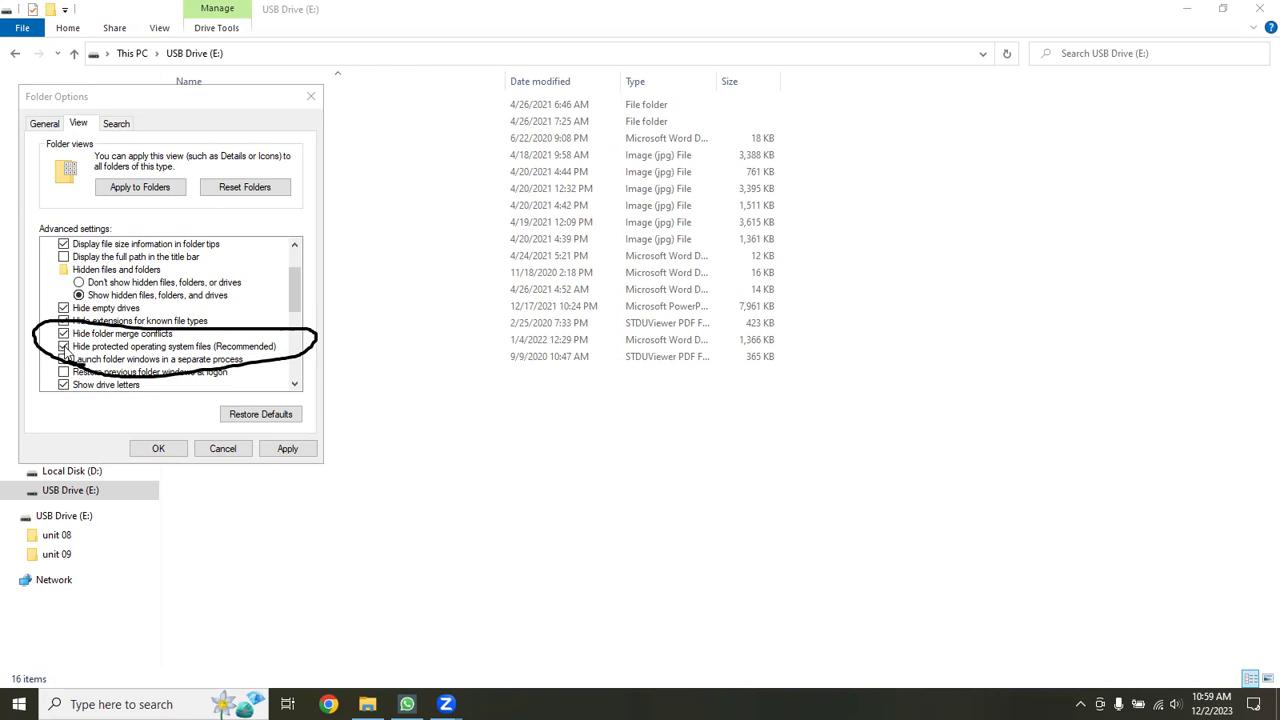
left_click(64, 347)
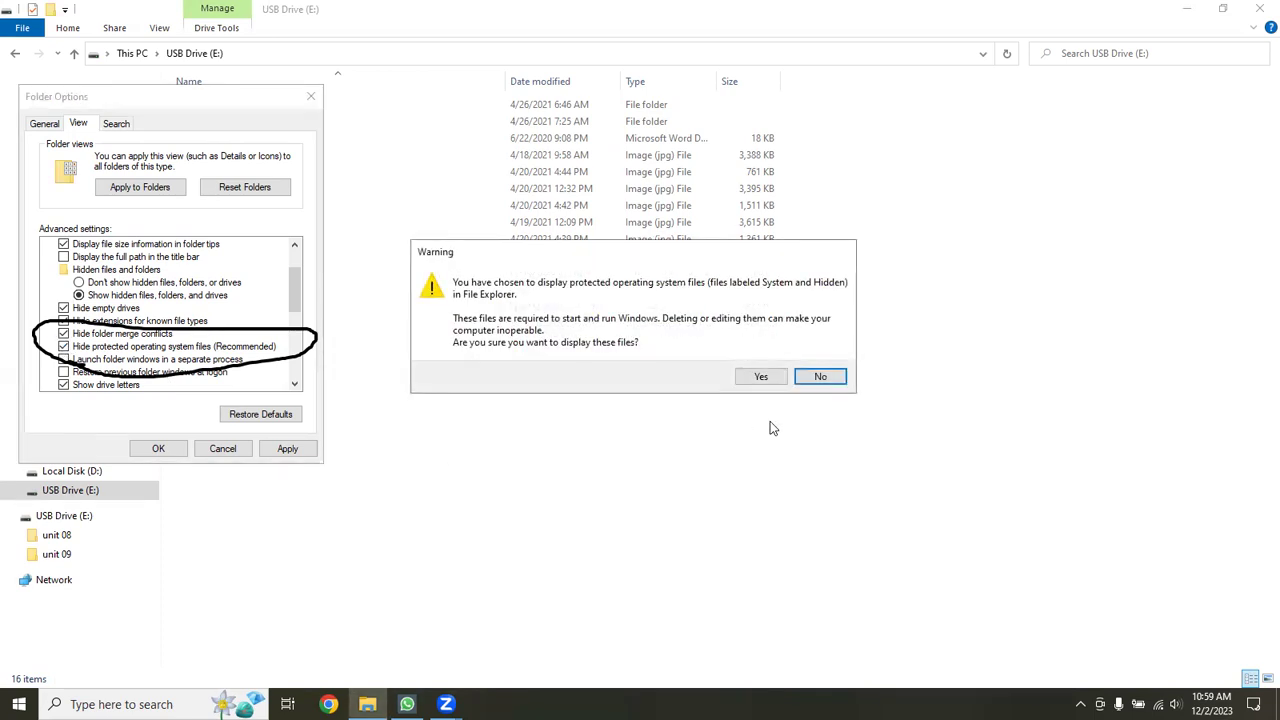
left_click(757, 382)
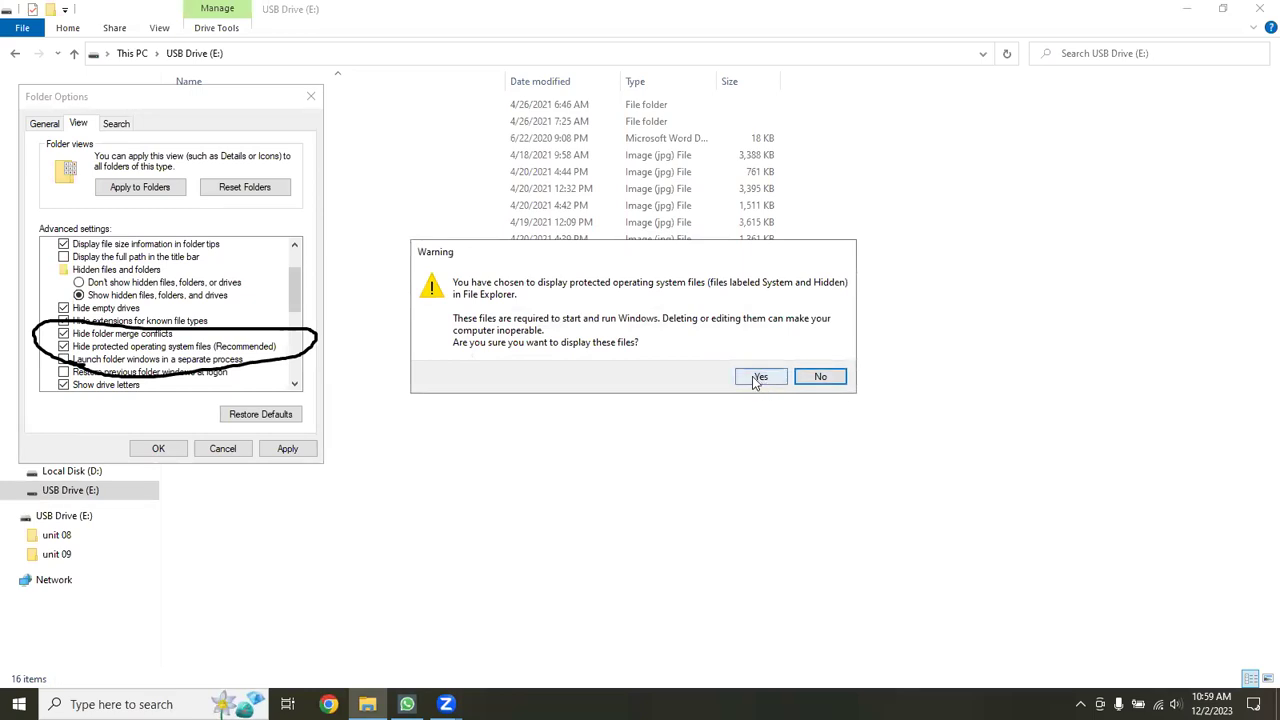
left_click(287, 451)
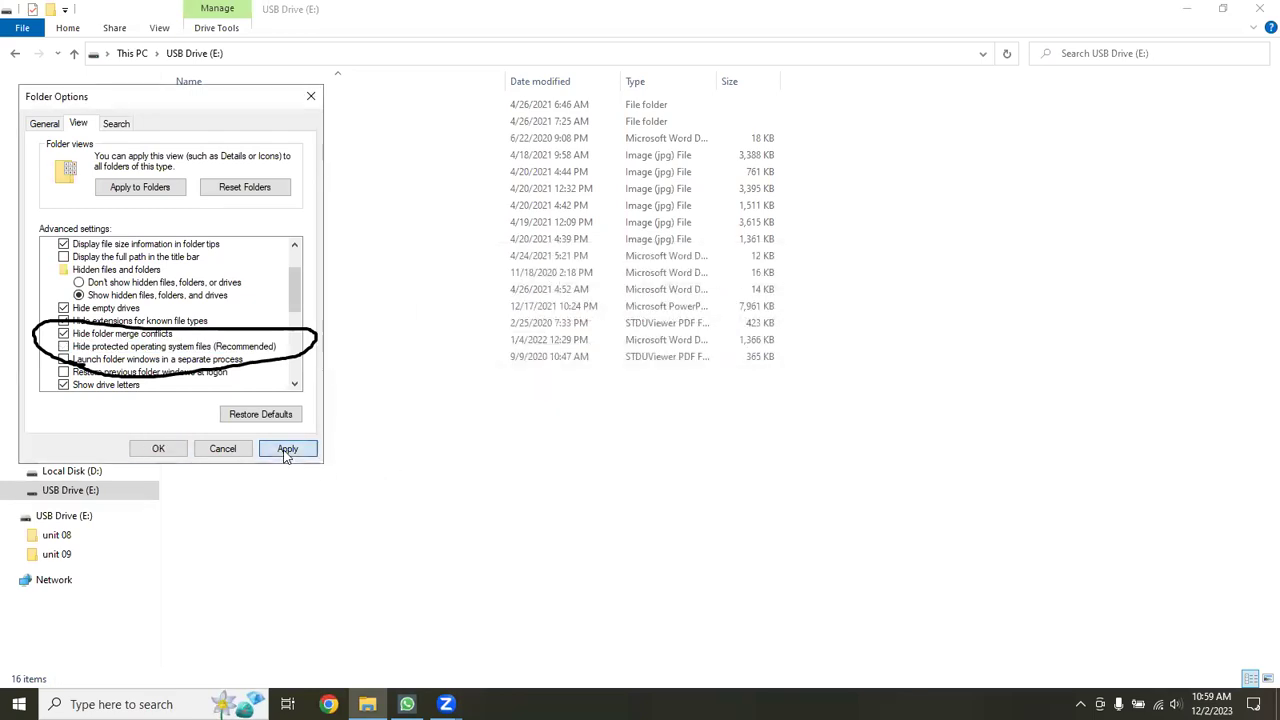
left_click(160, 449)
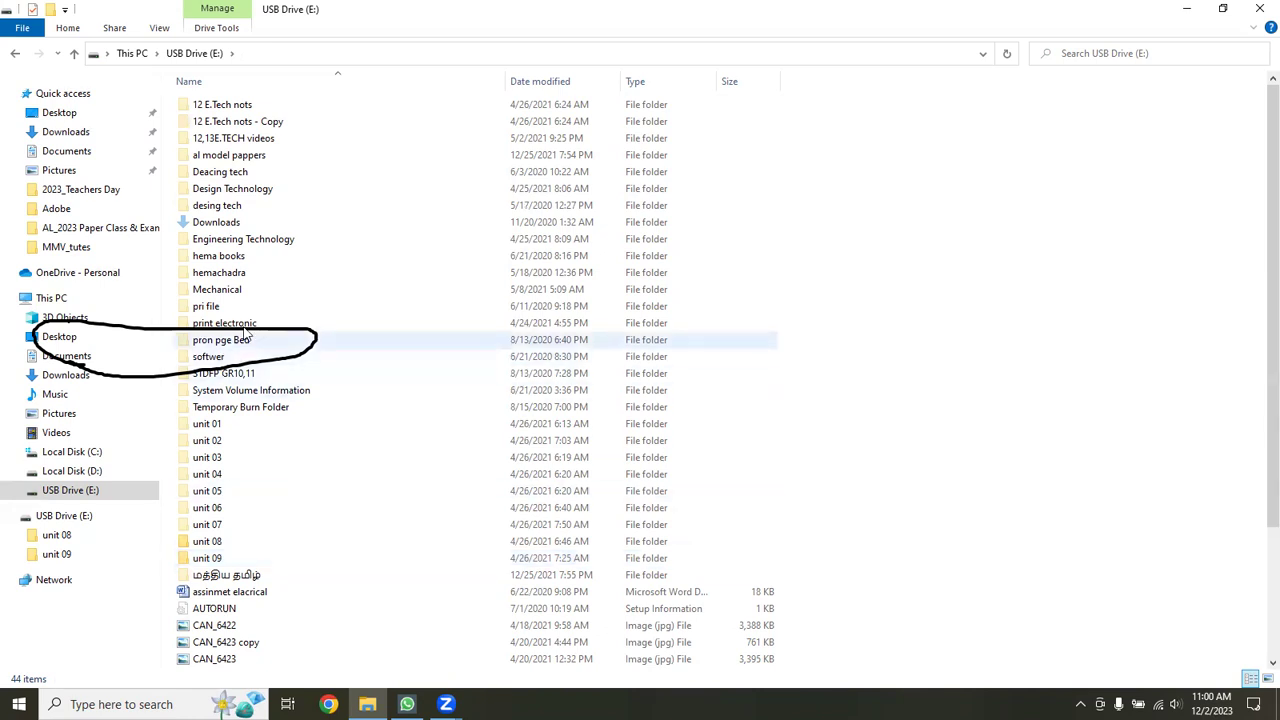
Clear the read-only attribute of the 12 E.Tech nots folder, applying the change to its subfolders and files.
left_click(248, 104)
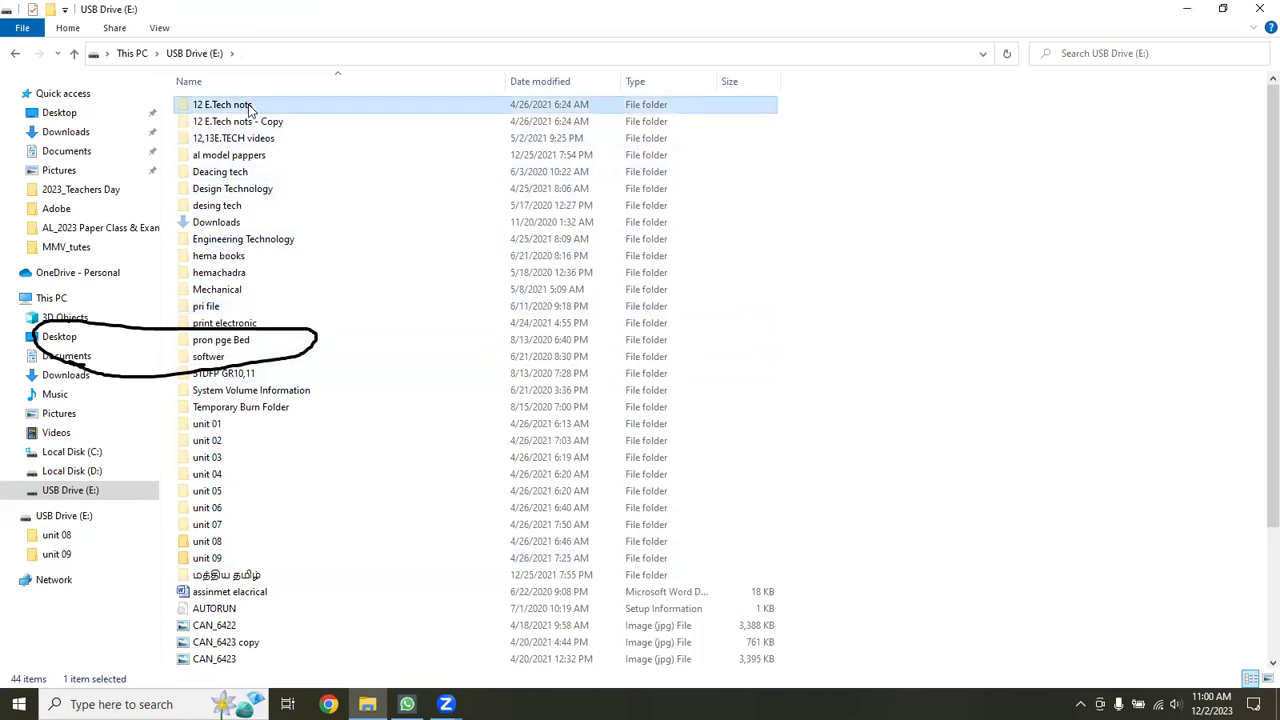
right_click(248, 104)
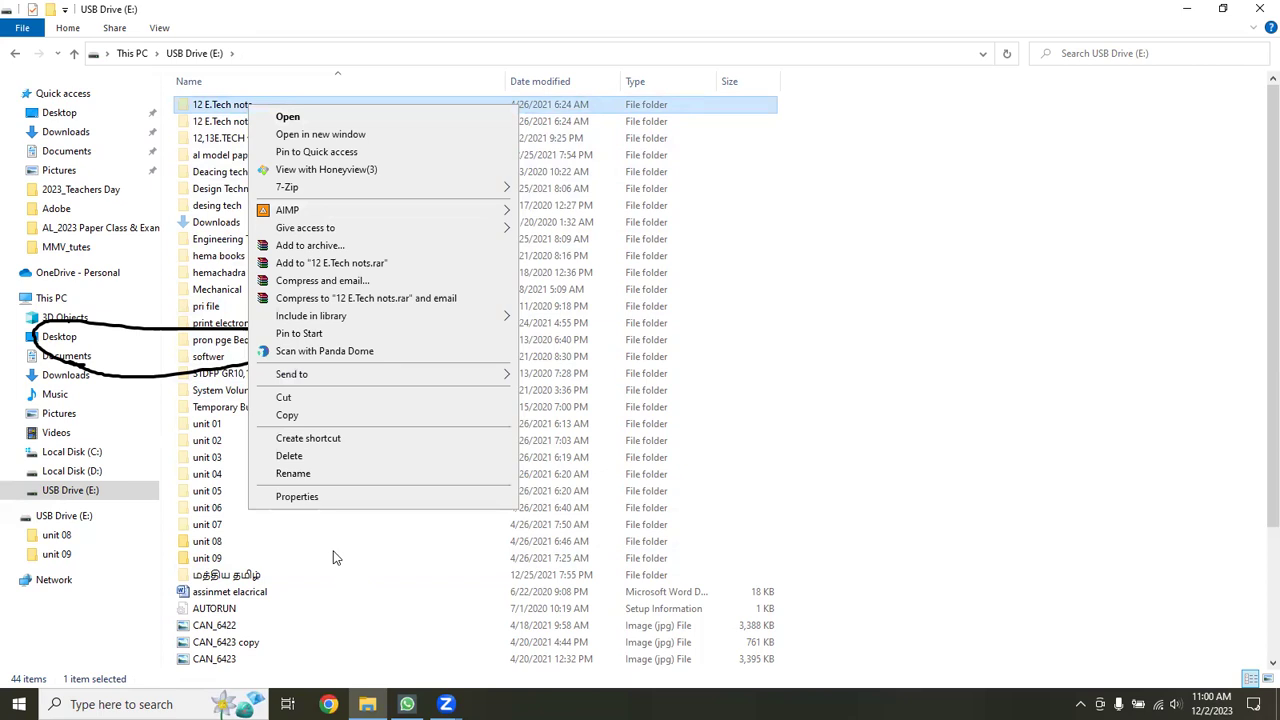
left_click(296, 497)
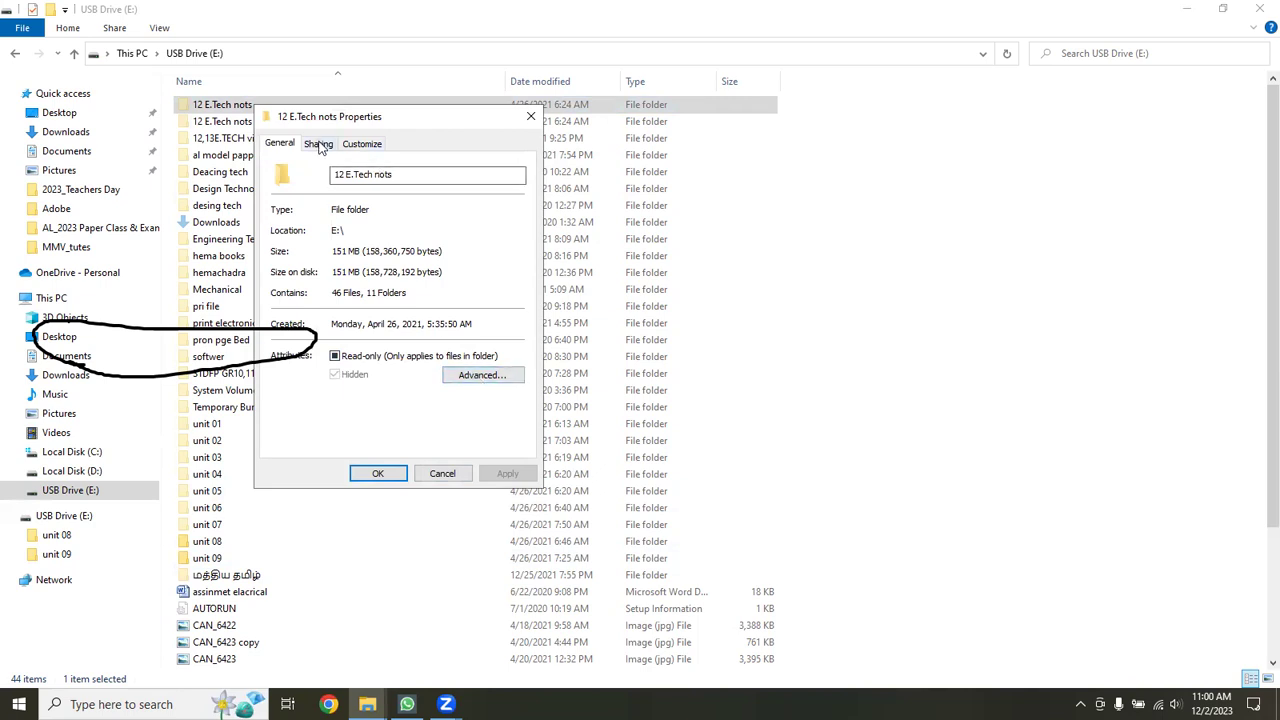
left_click(337, 359)
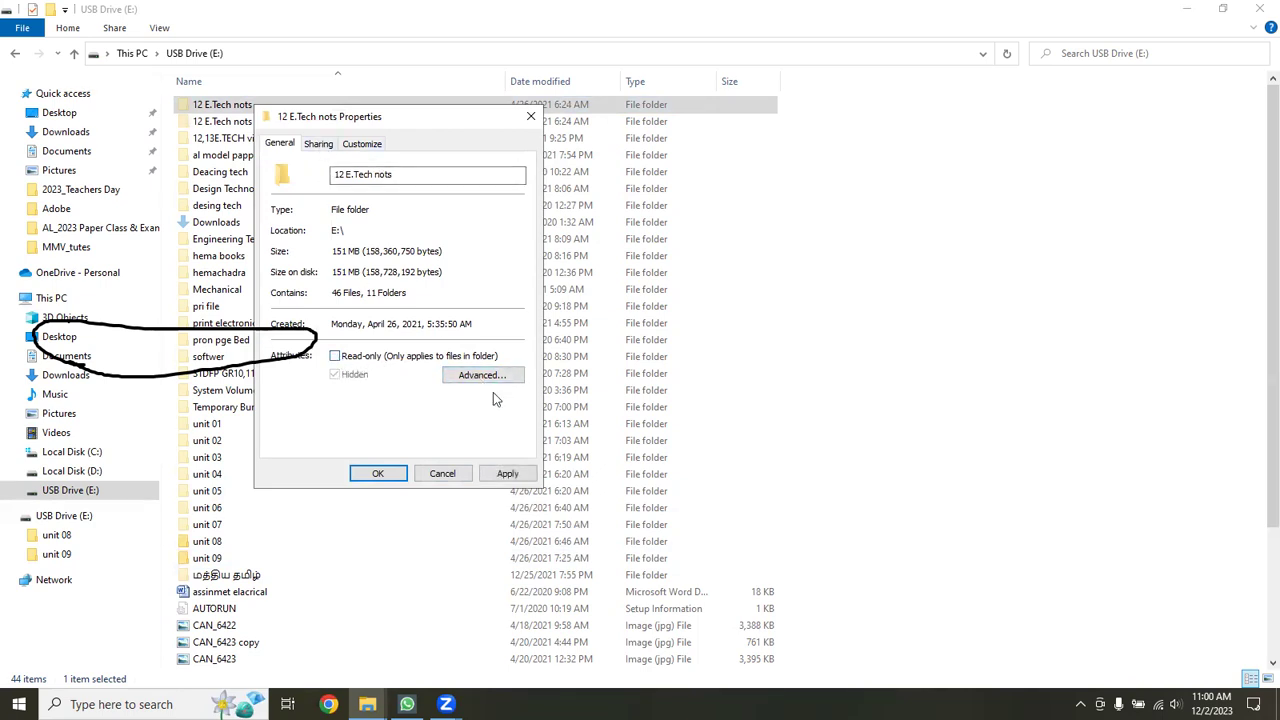
left_click(463, 376)
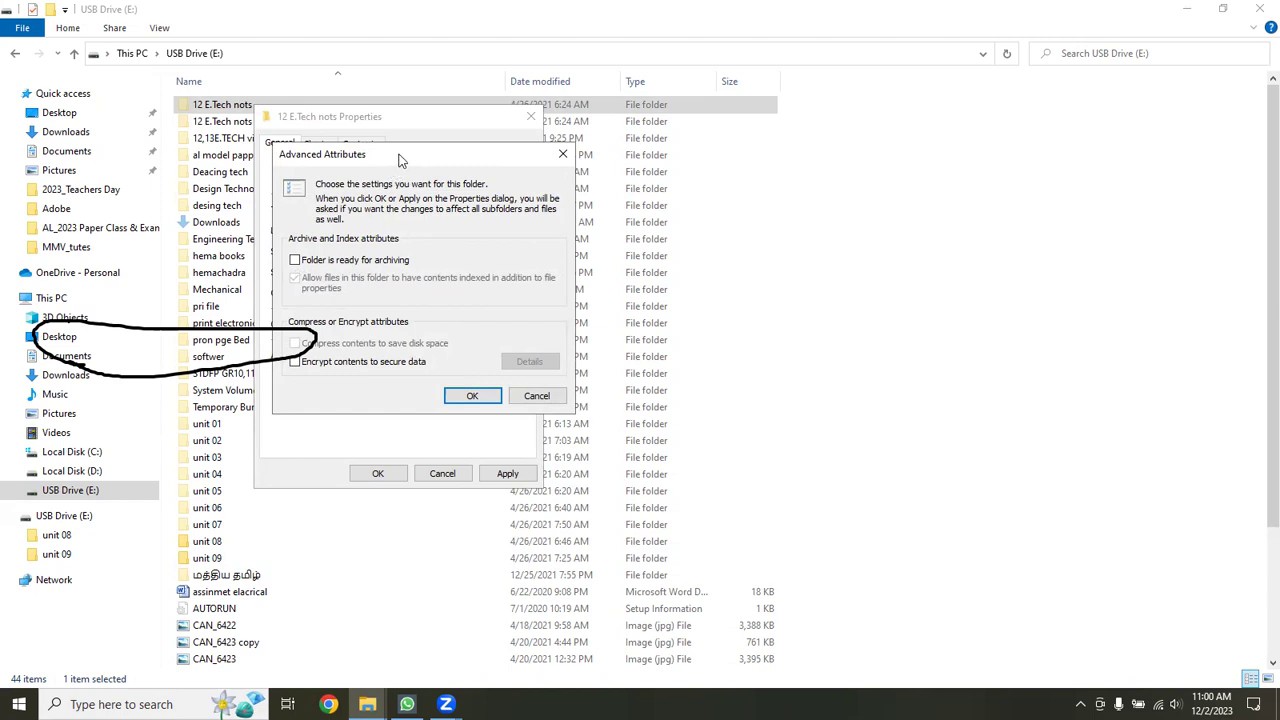
left_click(536, 395)
left_click(320, 145)
left_click(283, 145)
left_click(507, 474)
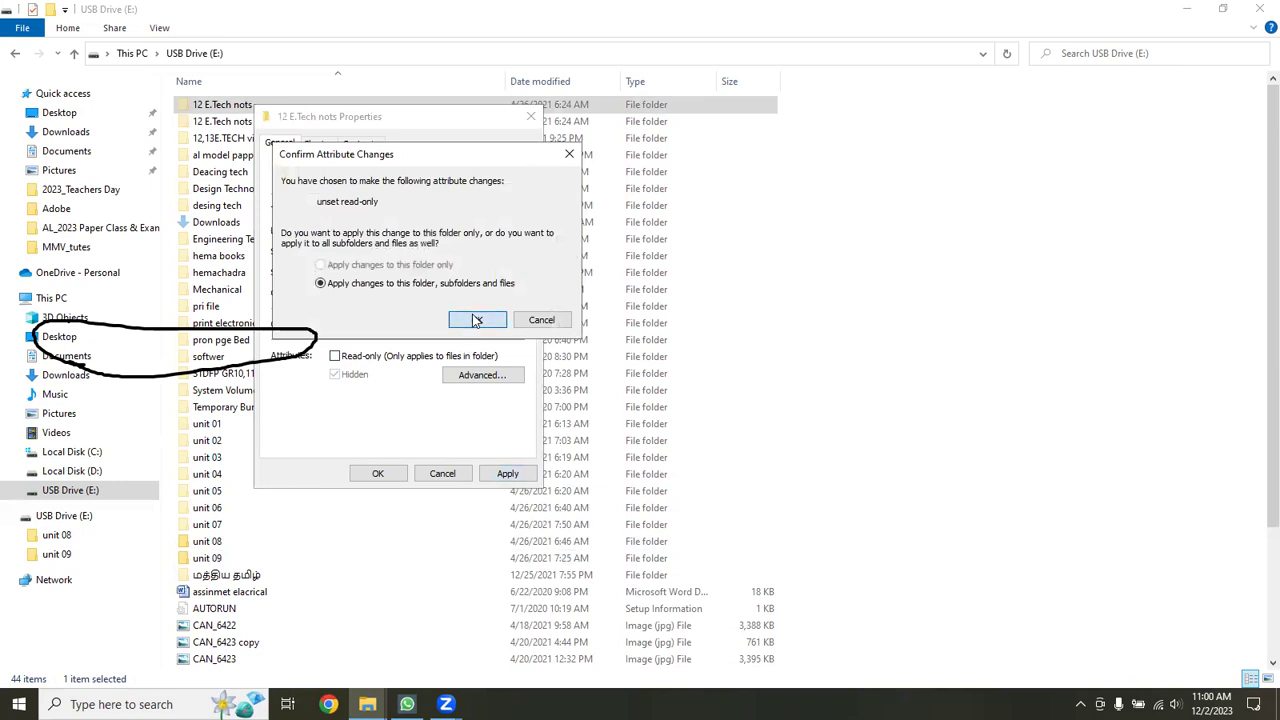
left_click(477, 320)
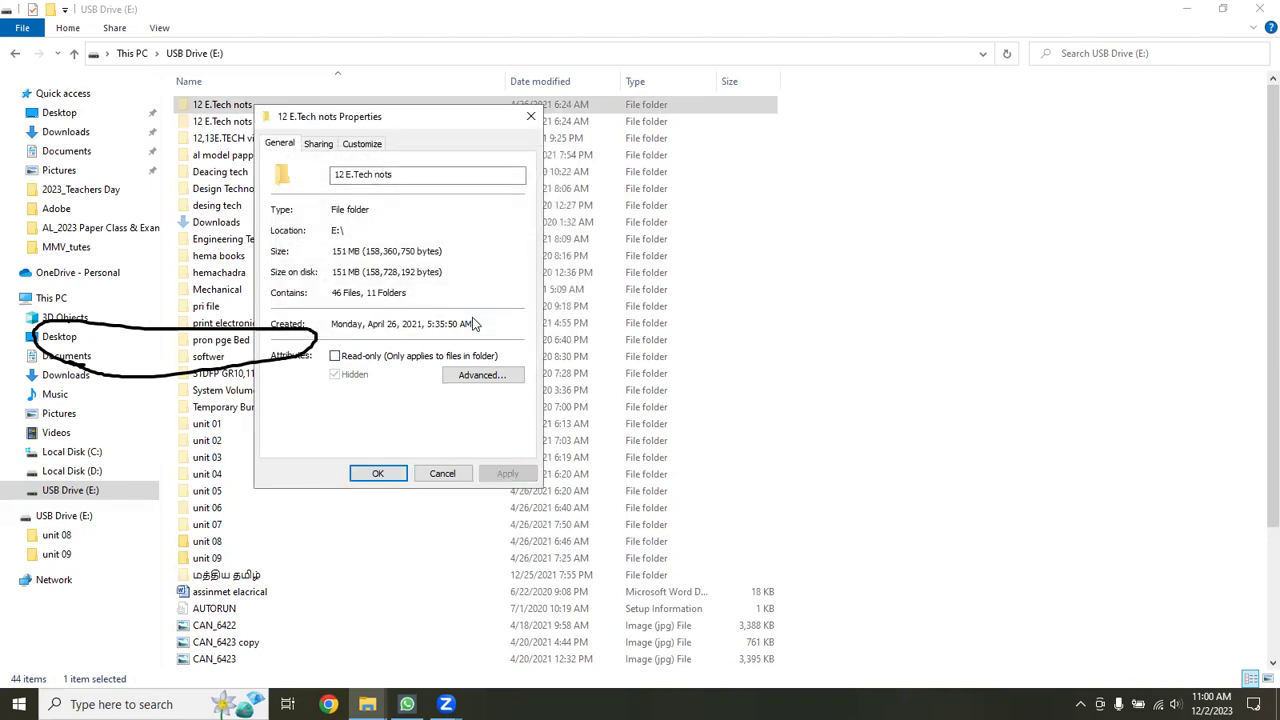
left_click(380, 474)
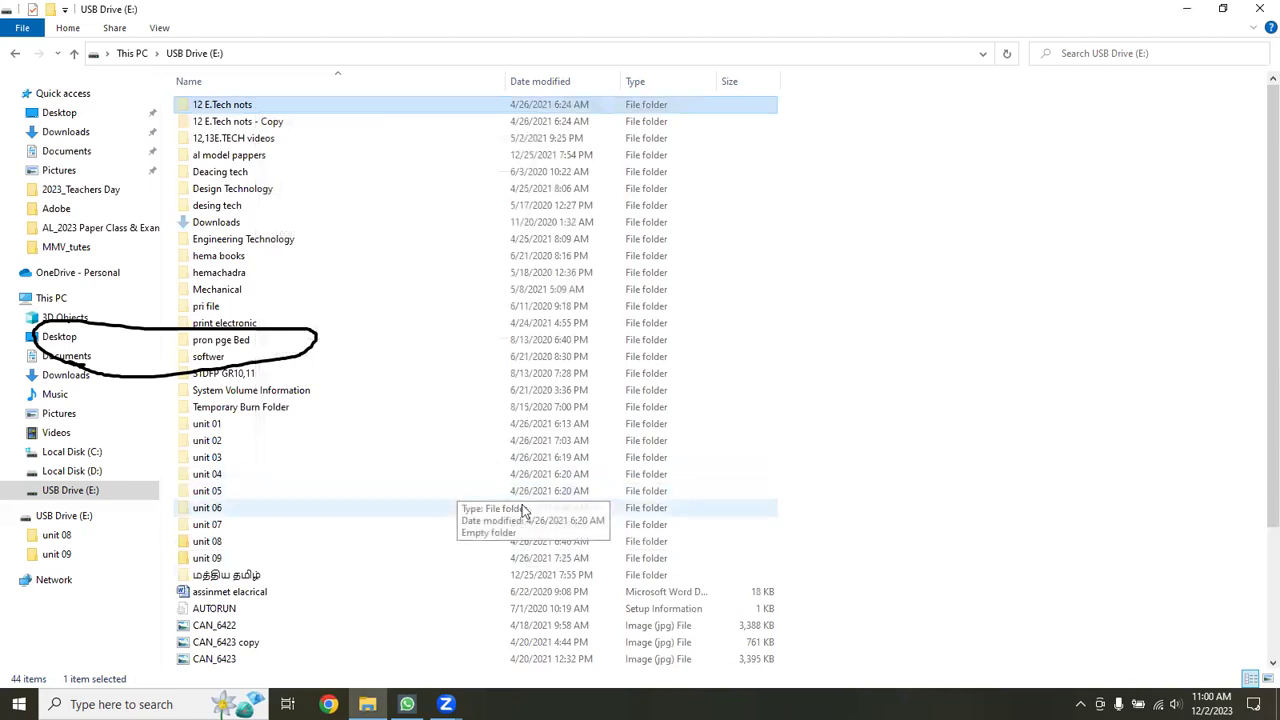
Cut the folders unit 01 to unit 09 inside 12 E.Tech nots and return to the root of USB Drive (E:).
double_click(245, 105)
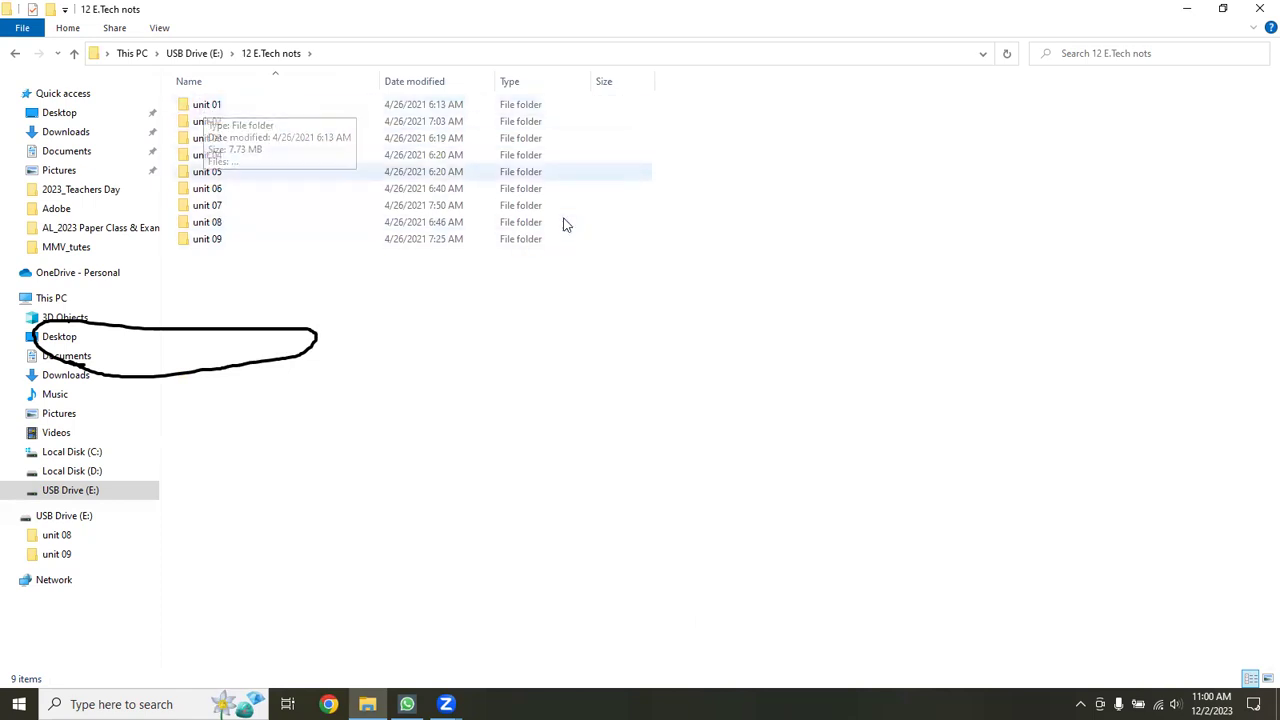
left_click_drag(716, 103, 229, 233)
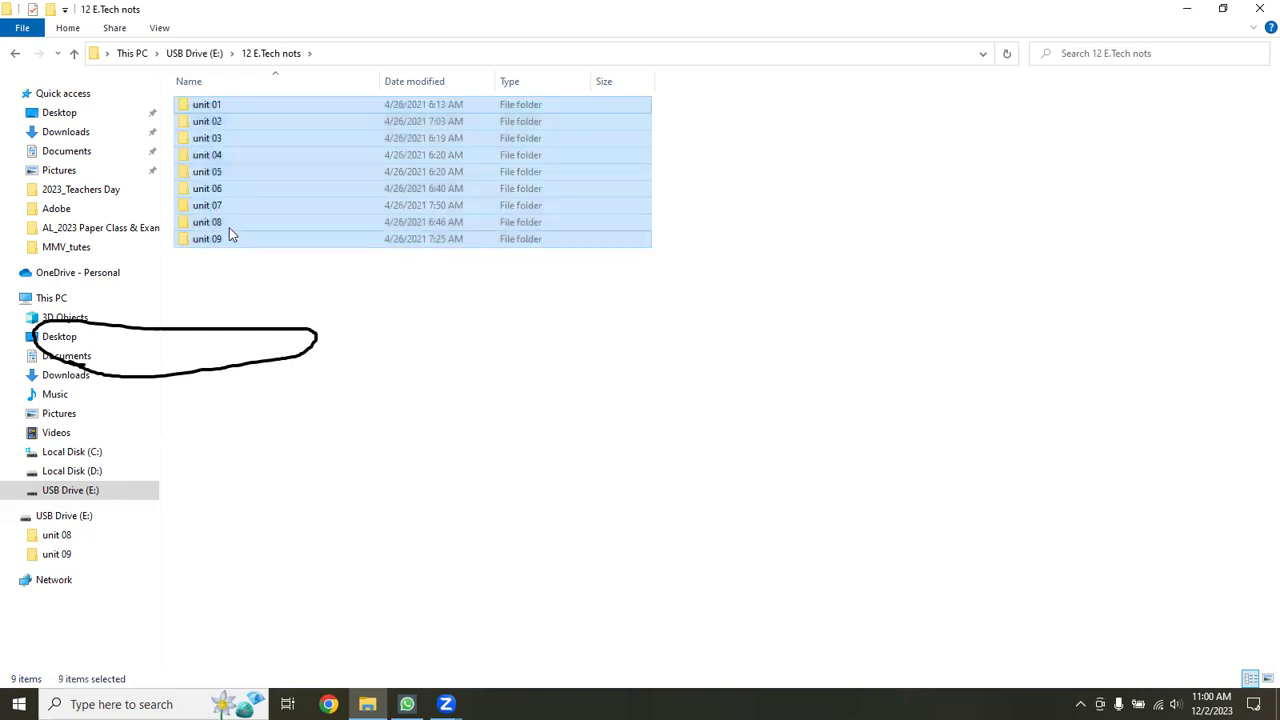
right_click(229, 127)
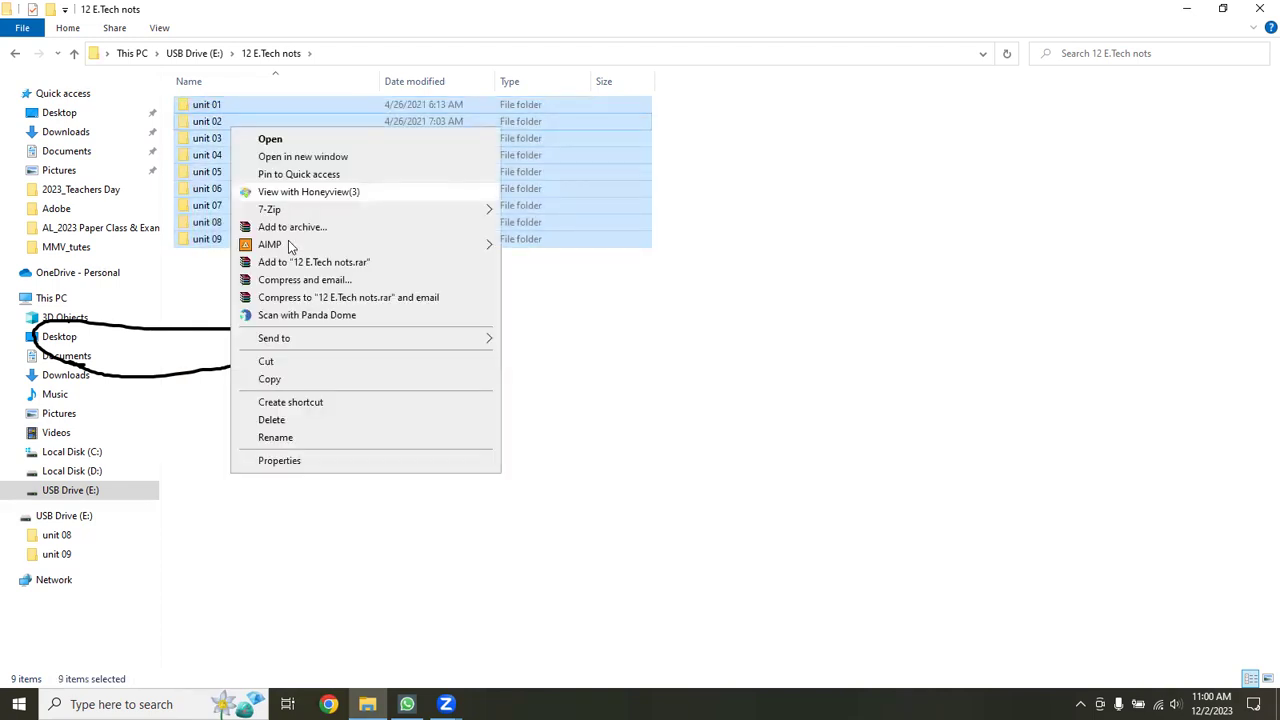
left_click(266, 363)
left_click(16, 54)
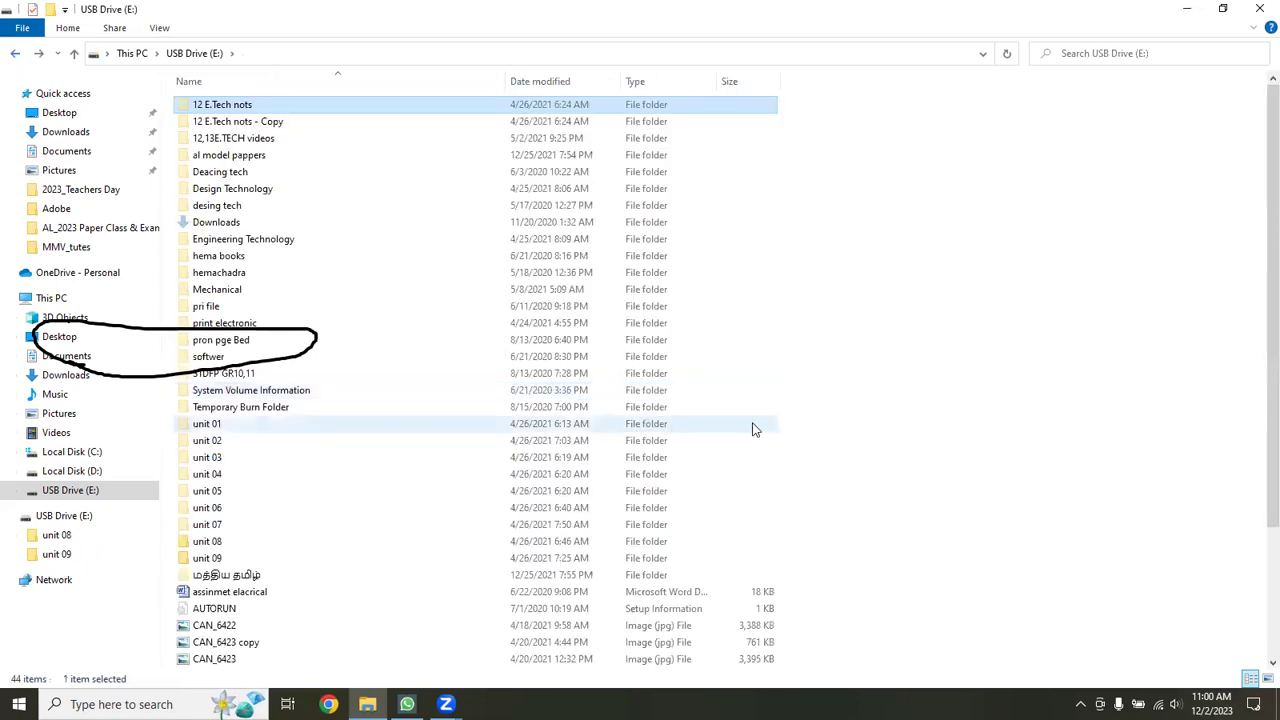
right_click(996, 340)
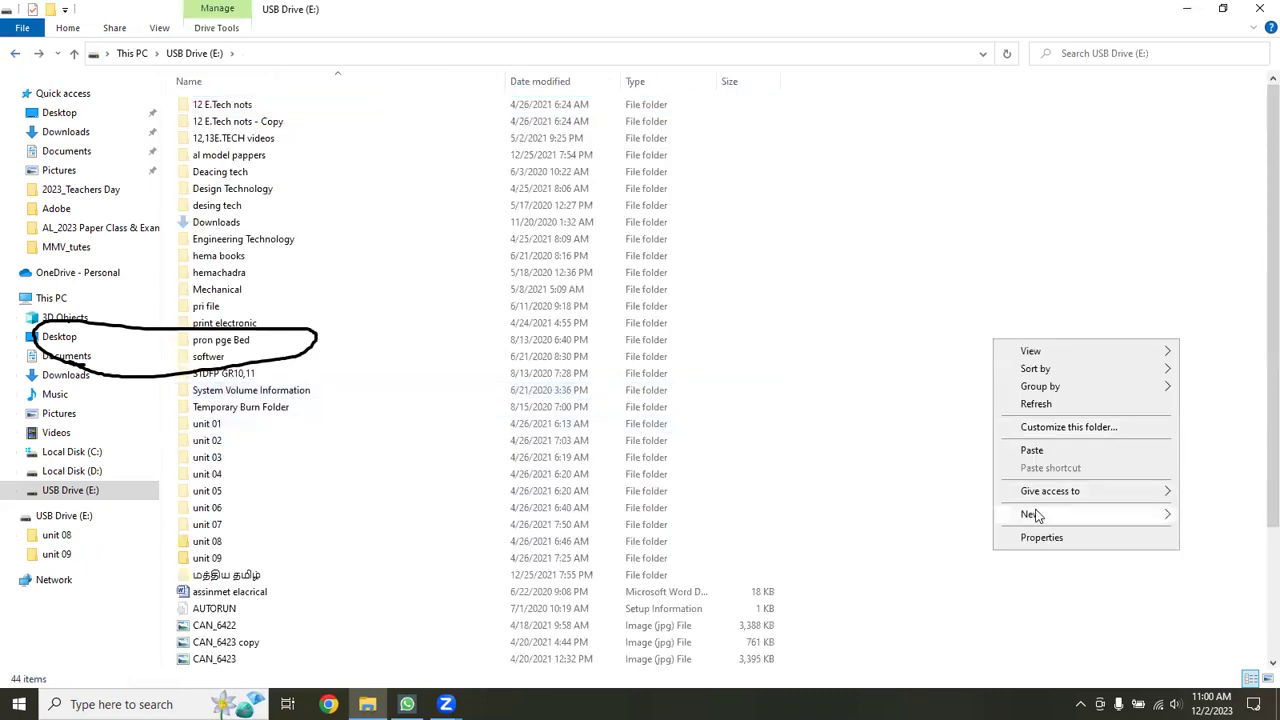
mouse_move(1030, 514)
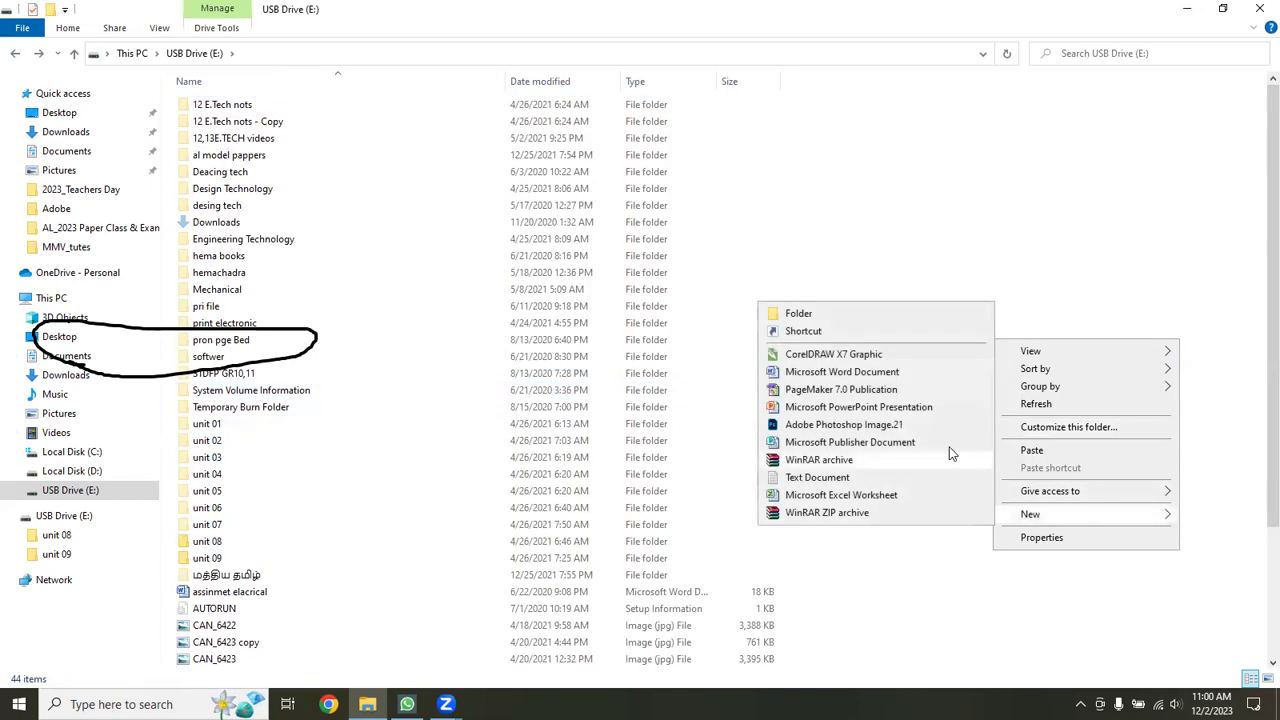
Reapply the cleared read-only attribute to 12 E.Tech nots, including its subfolders and files.
left_click(241, 105)
right_click(242, 104)
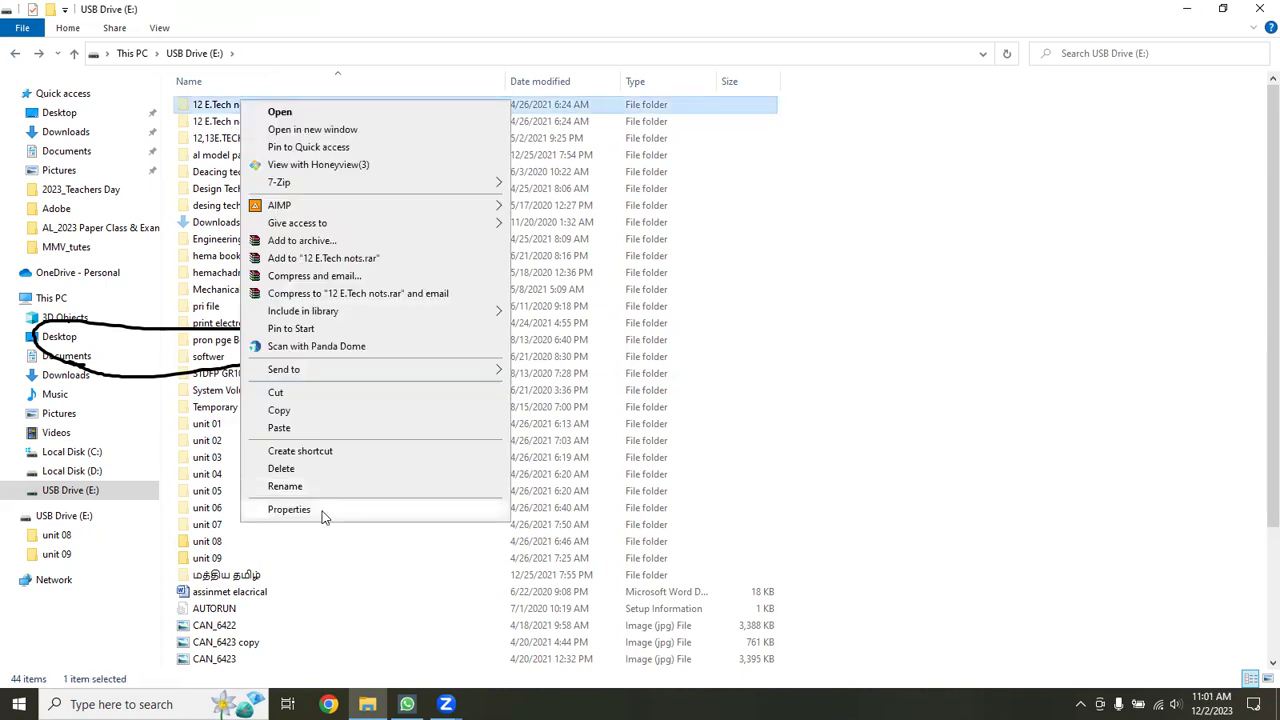
left_click(322, 511)
left_click(338, 354)
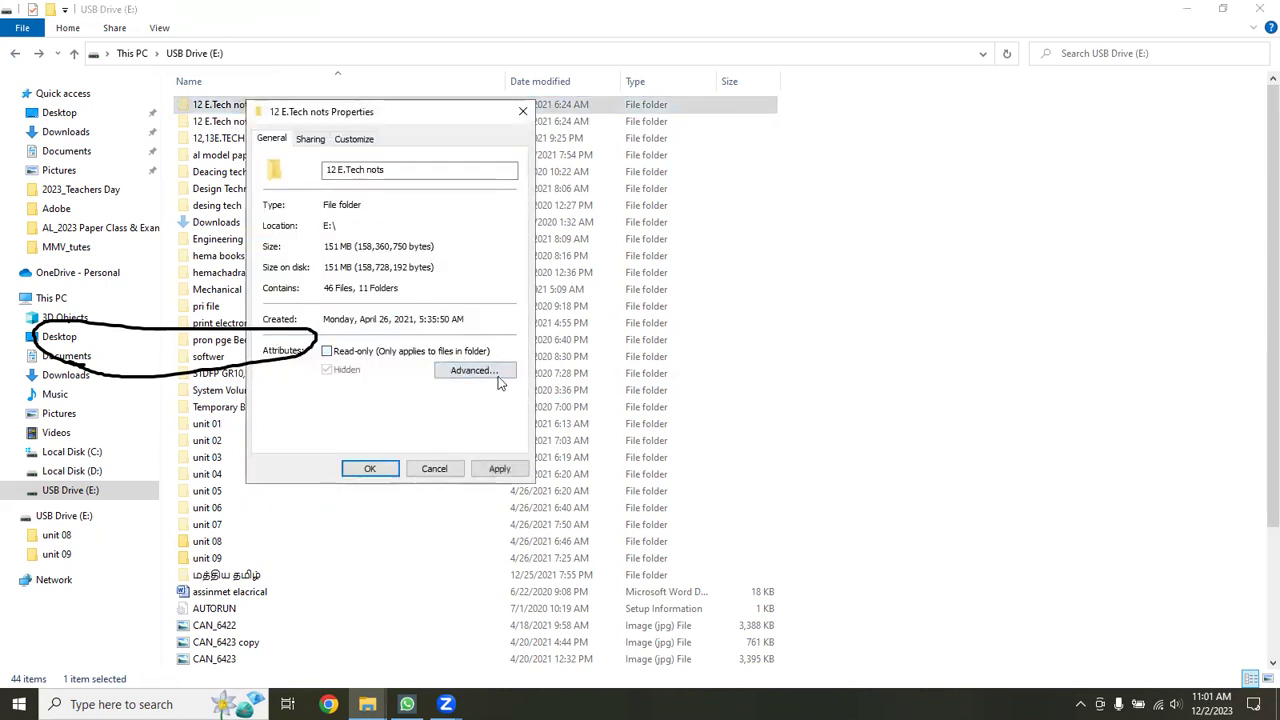
left_click(499, 469)
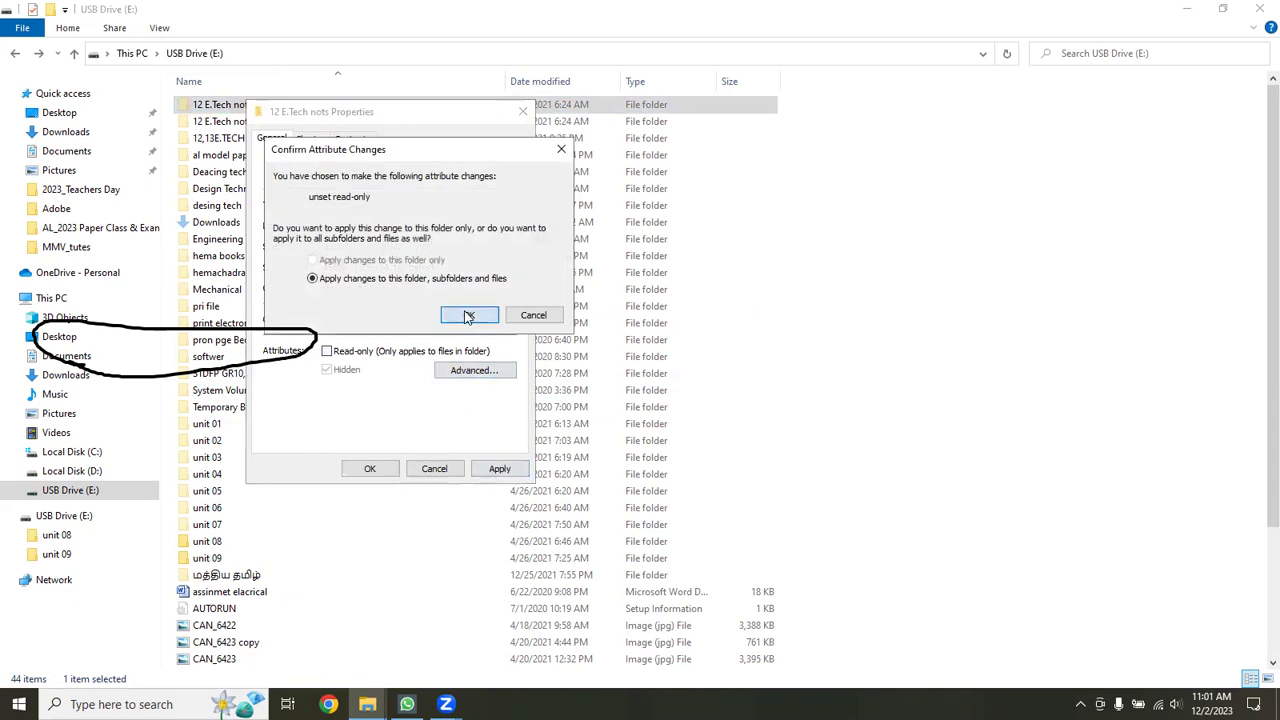
left_click(468, 316)
left_click(369, 468)
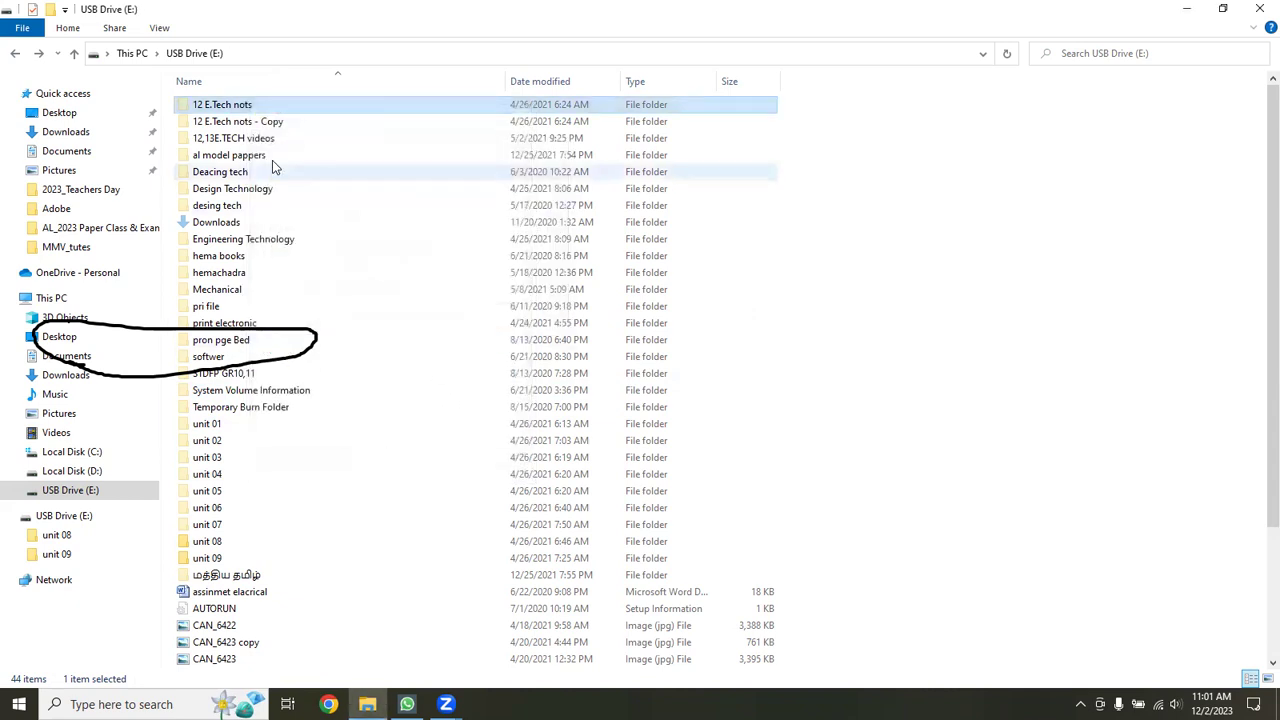
Copy the folders unit 01 to unit 09 from 12 E.Tech nots and return to the root of USB Drive (E:).
double_click(245, 105)
left_click(596, 110)
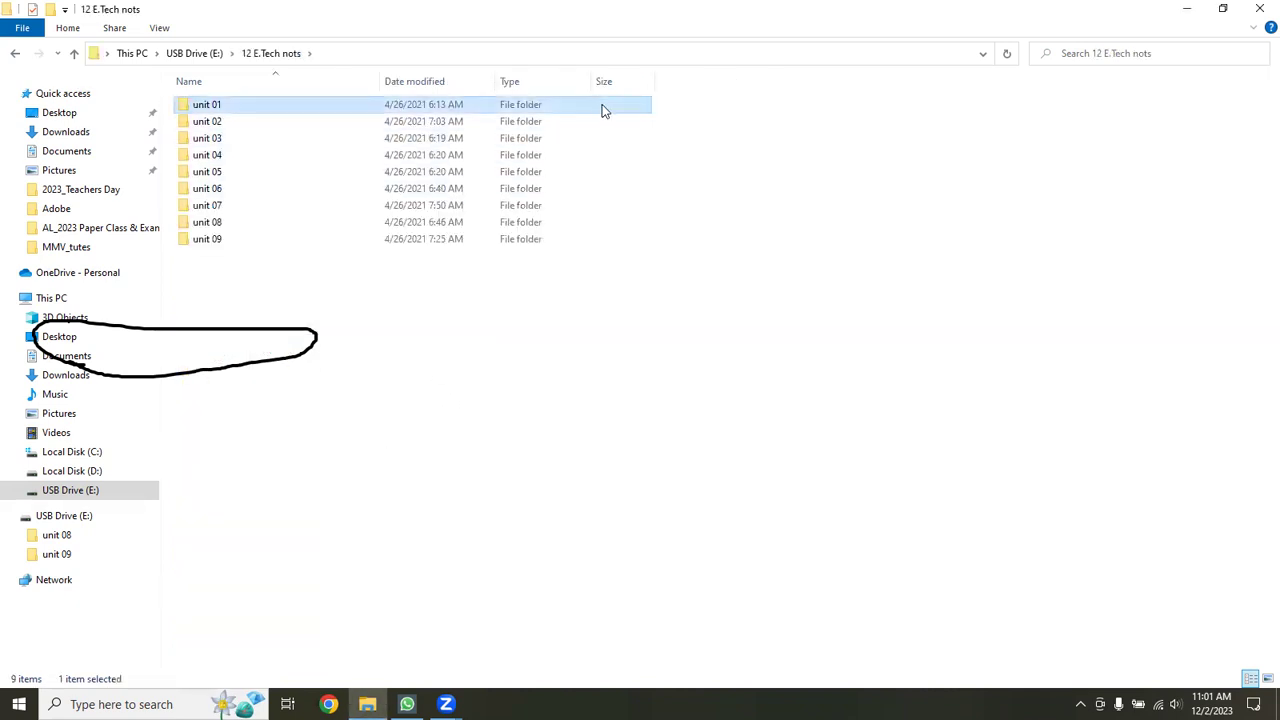
left_click_drag(720, 110, 230, 300)
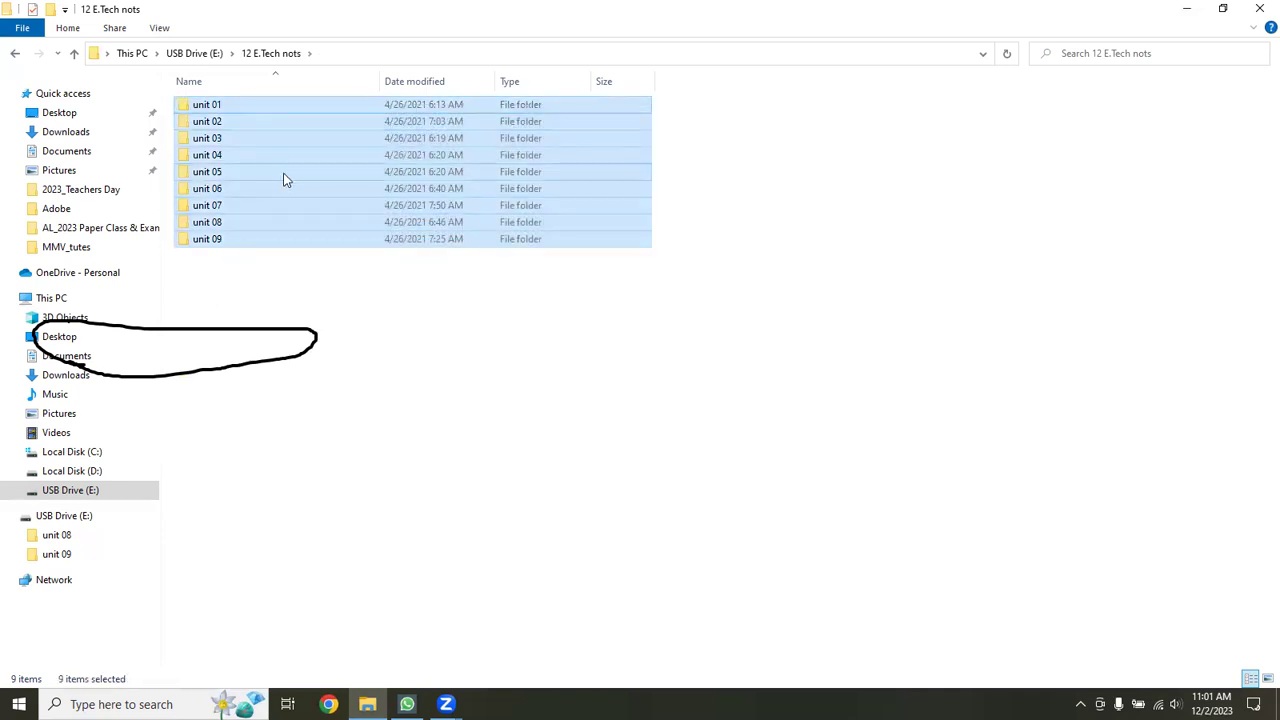
right_click(285, 172)
left_click(338, 422)
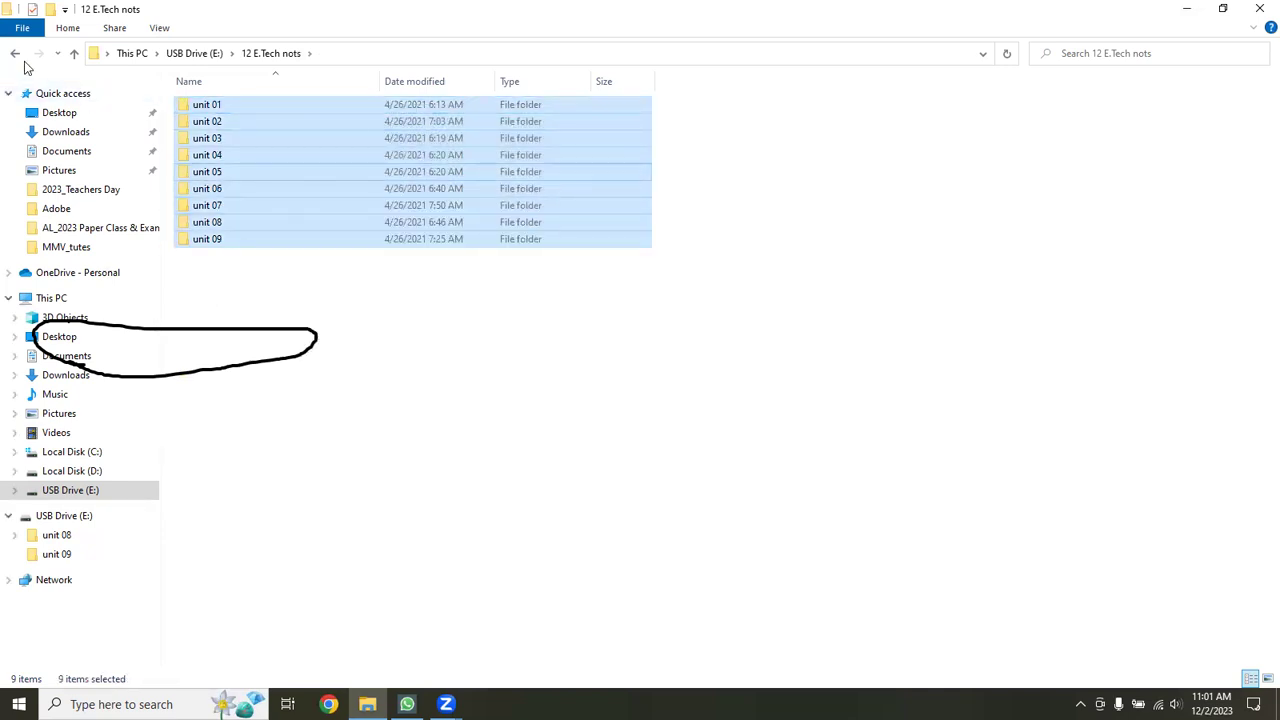
left_click(15, 53)
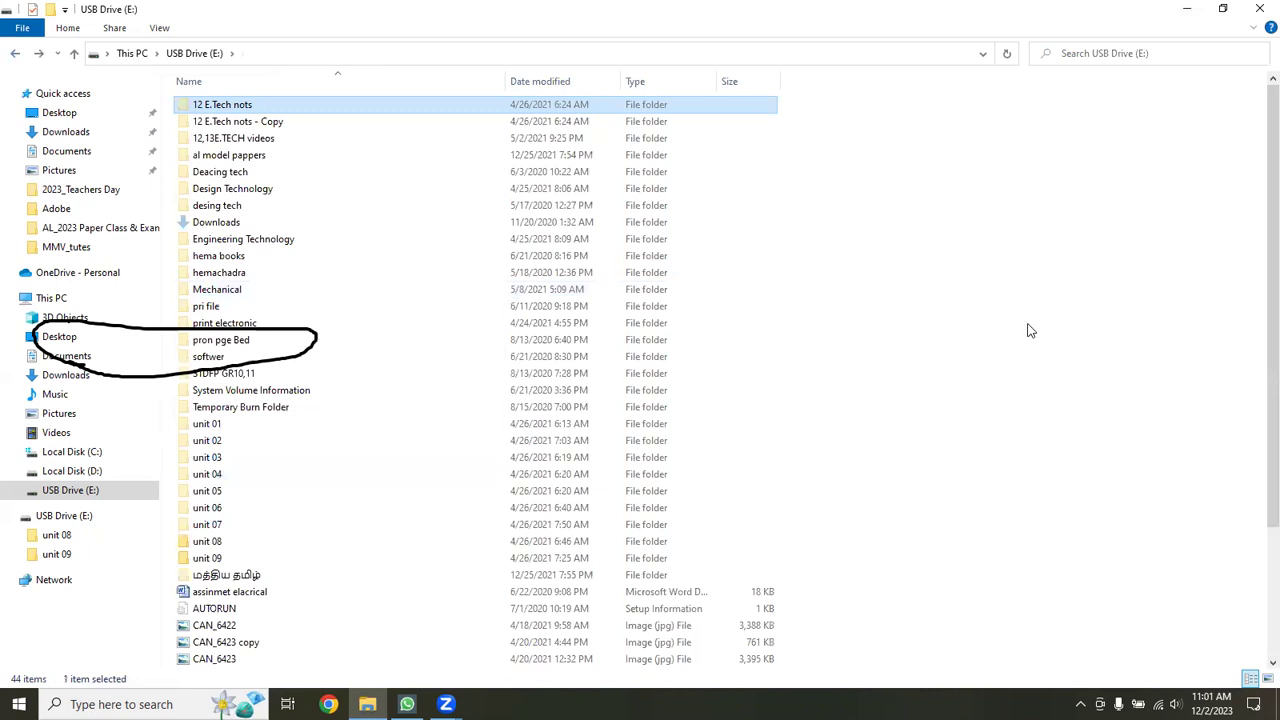
Create a folder in the root of USB Drive (E:), keeping the default name.
right_click(1070, 349)
mouse_move(1104, 519)
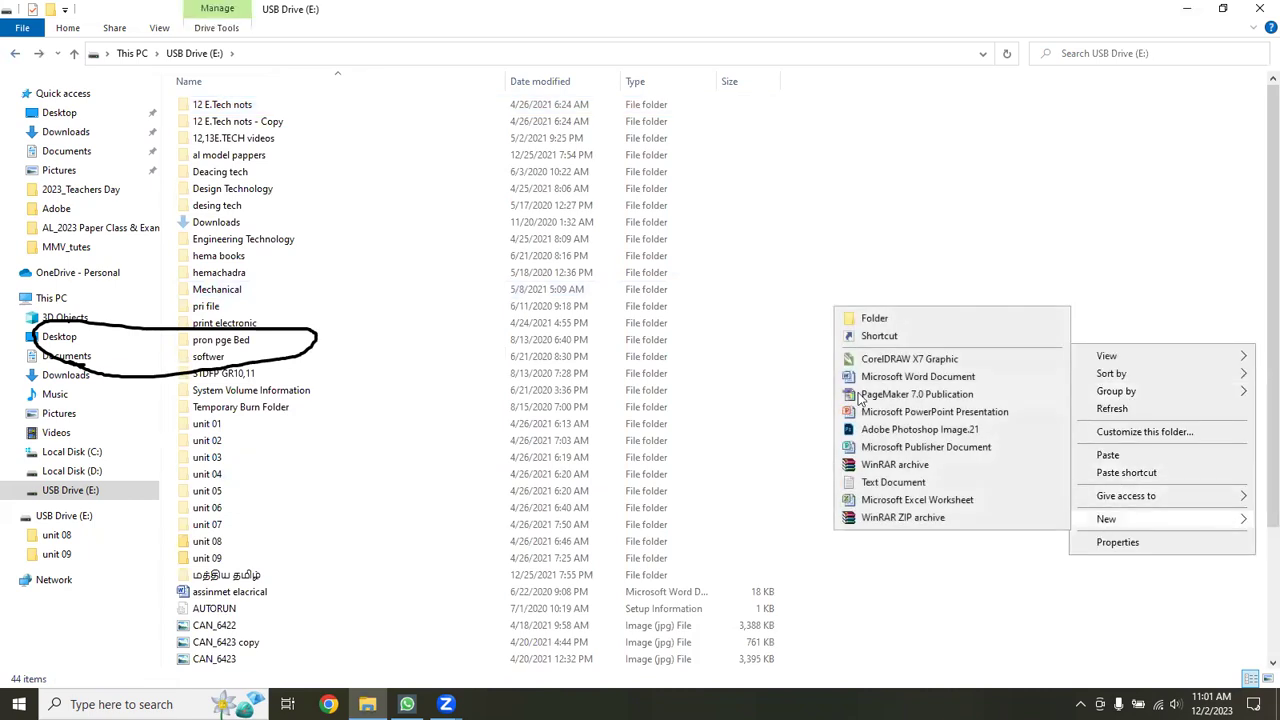
left_click(866, 320)
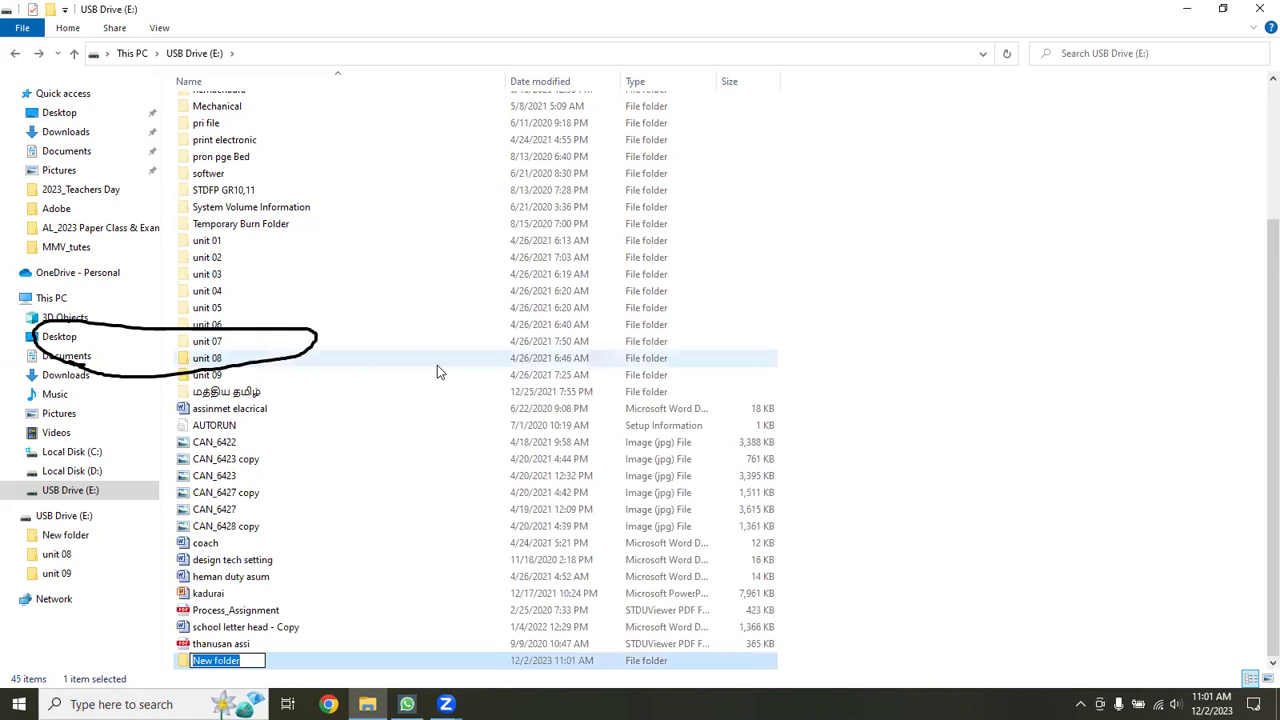
left_click(971, 403)
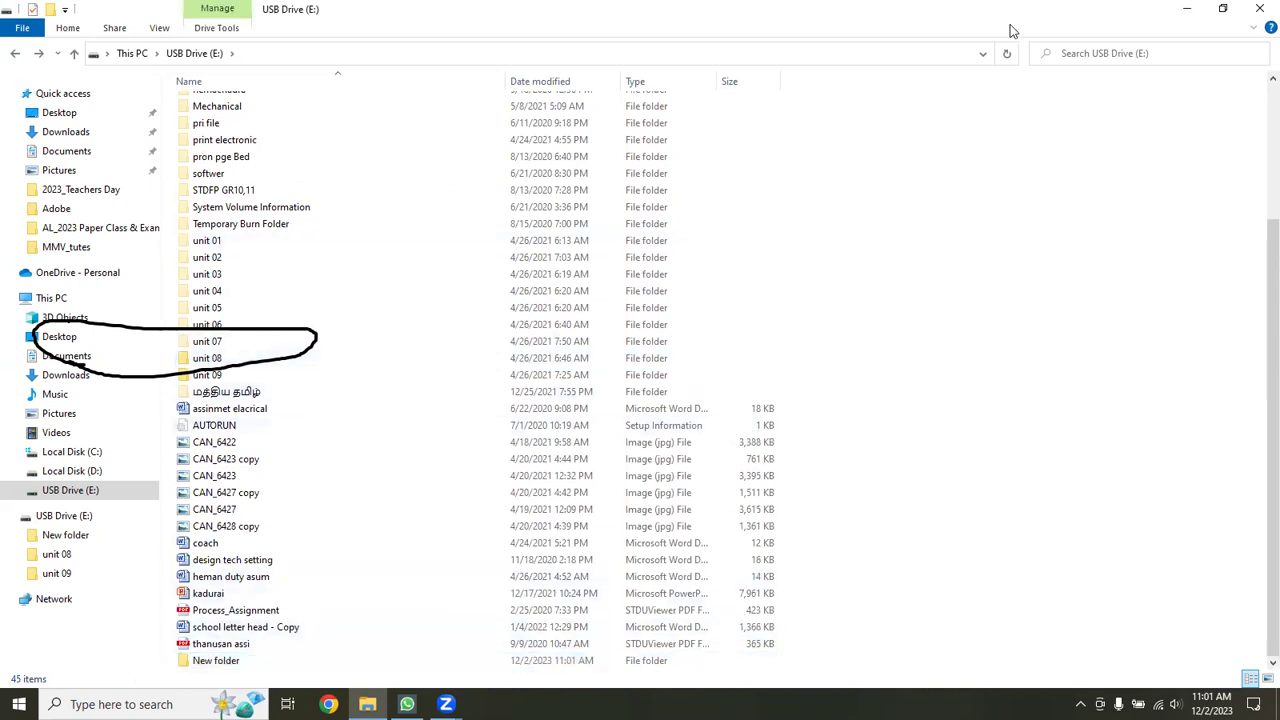
Minimize the file window and create a folder named Copy on the desktop.
left_click(1187, 8)
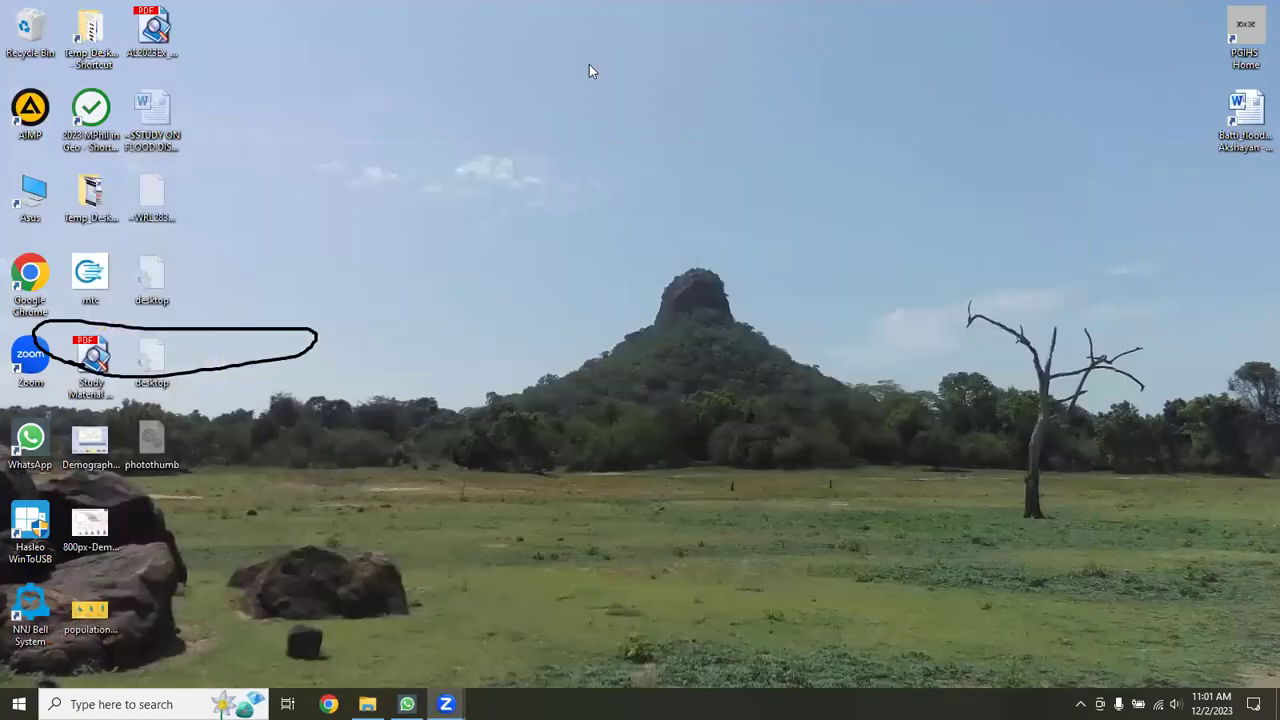
right_click(589, 65)
mouse_move(640, 194)
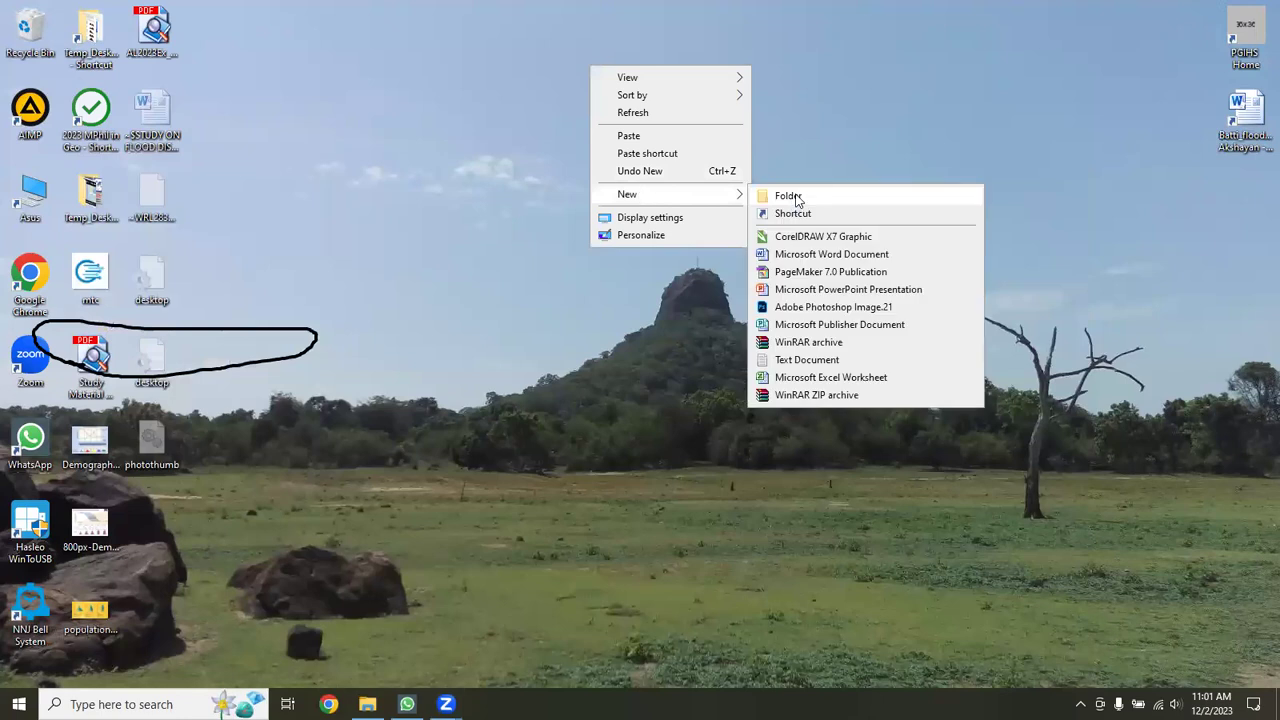
key("Return")
type("Copy")
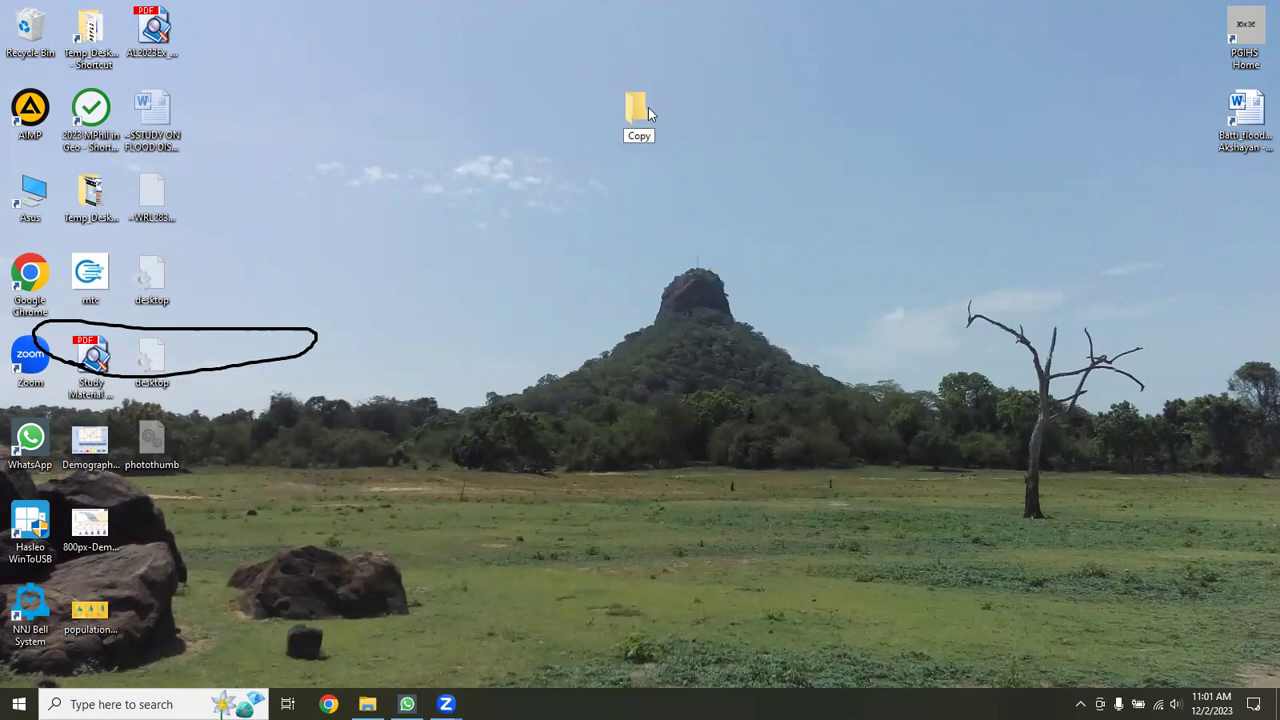
Open the Copy folder in a maximized window and paste the copied unit folders into it.
double_click(634, 112)
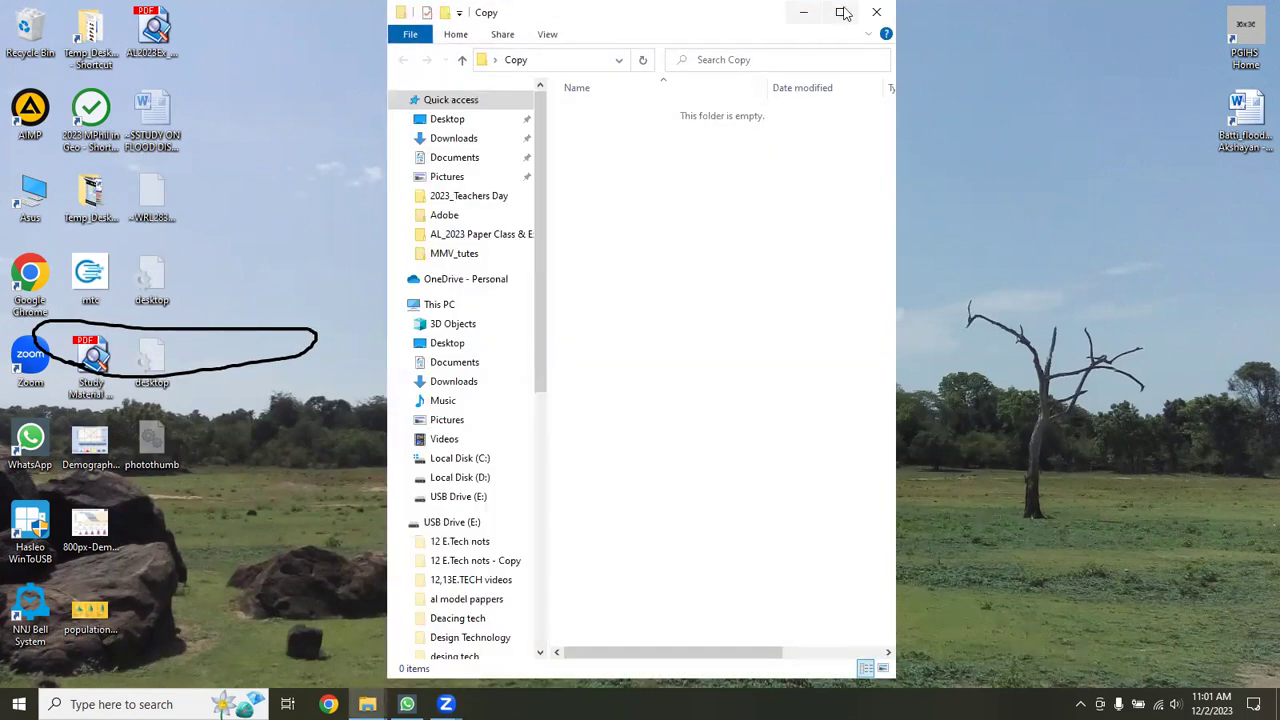
left_click(825, 12)
right_click(517, 208)
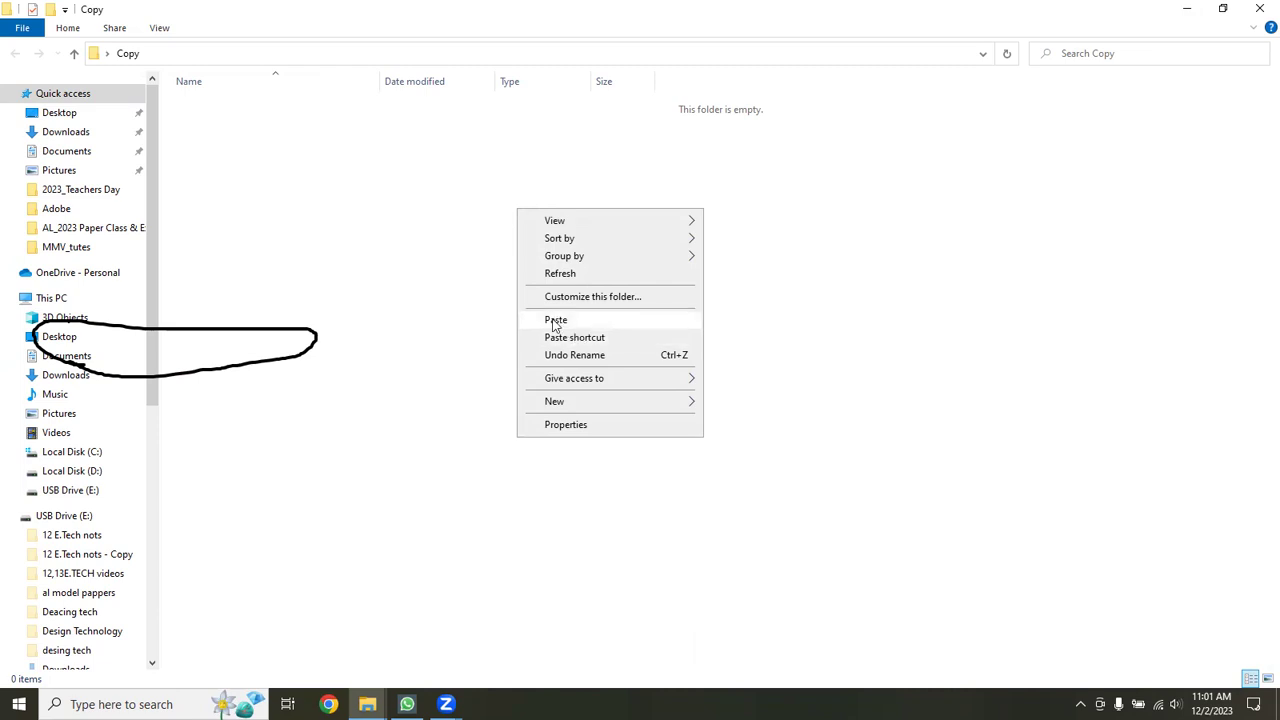
left_click(555, 322)
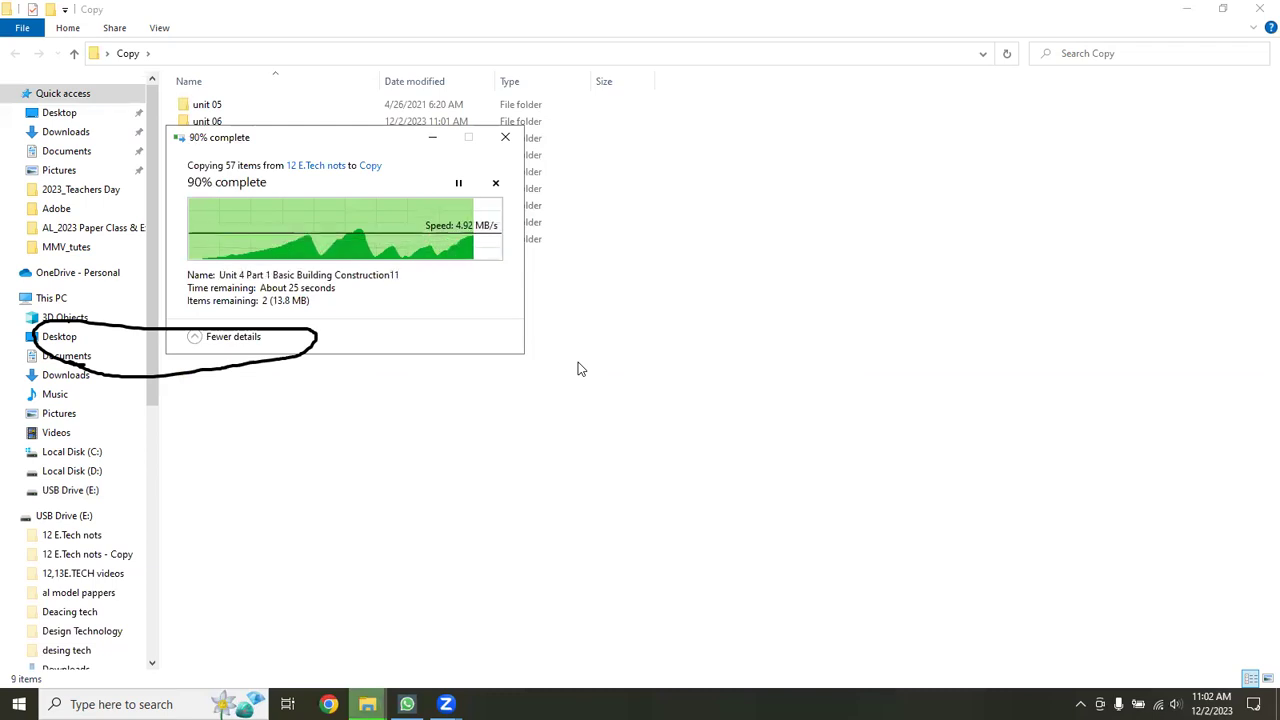
left_click(341, 268)
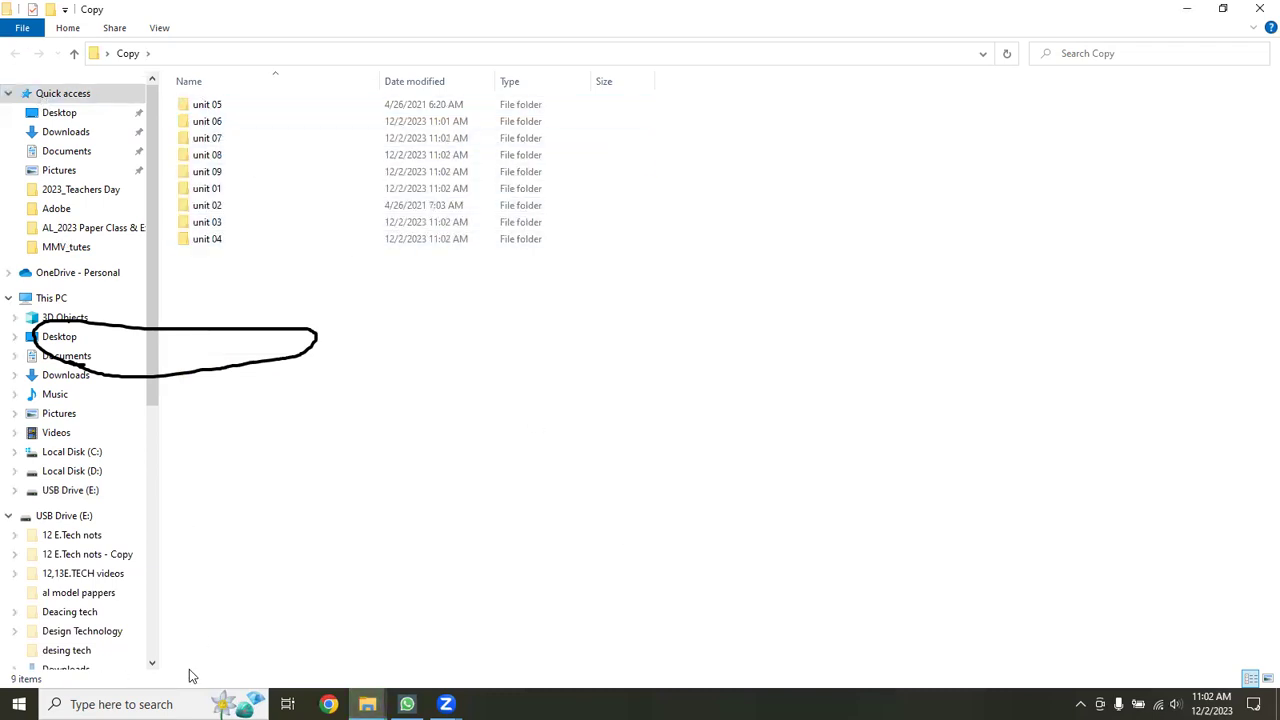
Check the contents of 12,13E.TECH videos and unit 01 on USB Drive (E:), and examine the rest of the drive's root.
left_click(66, 518)
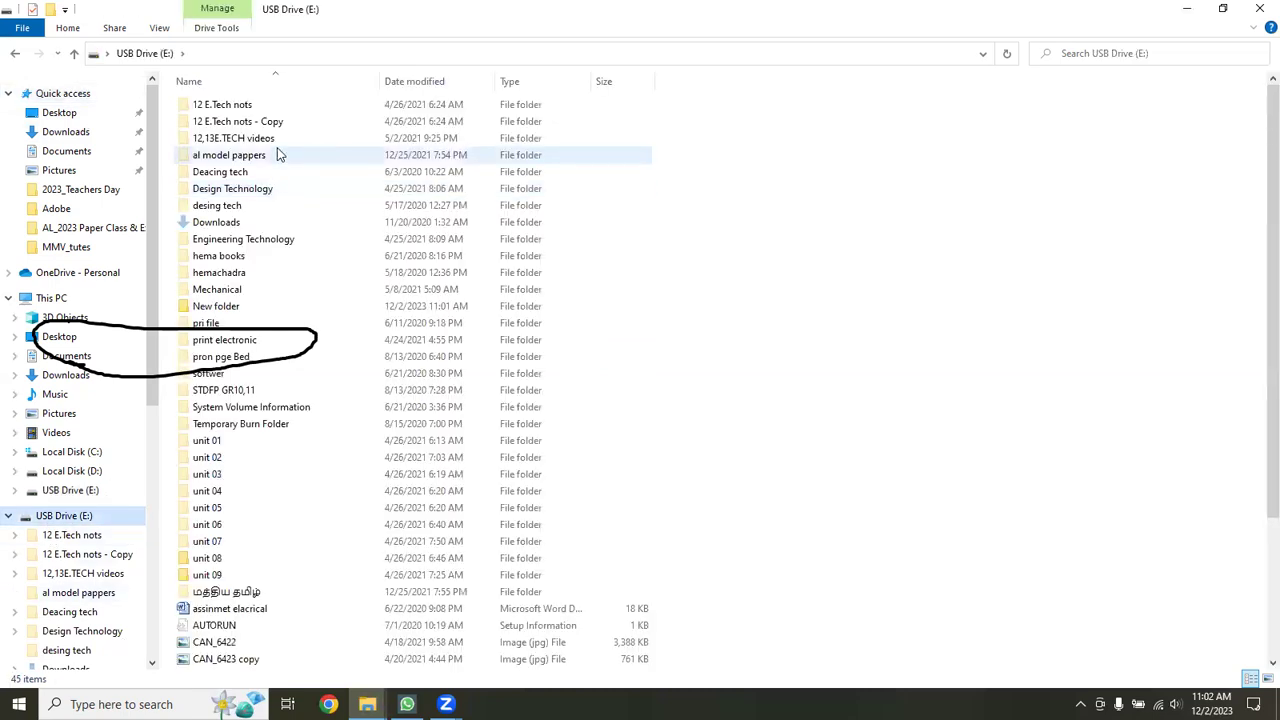
double_click(249, 140)
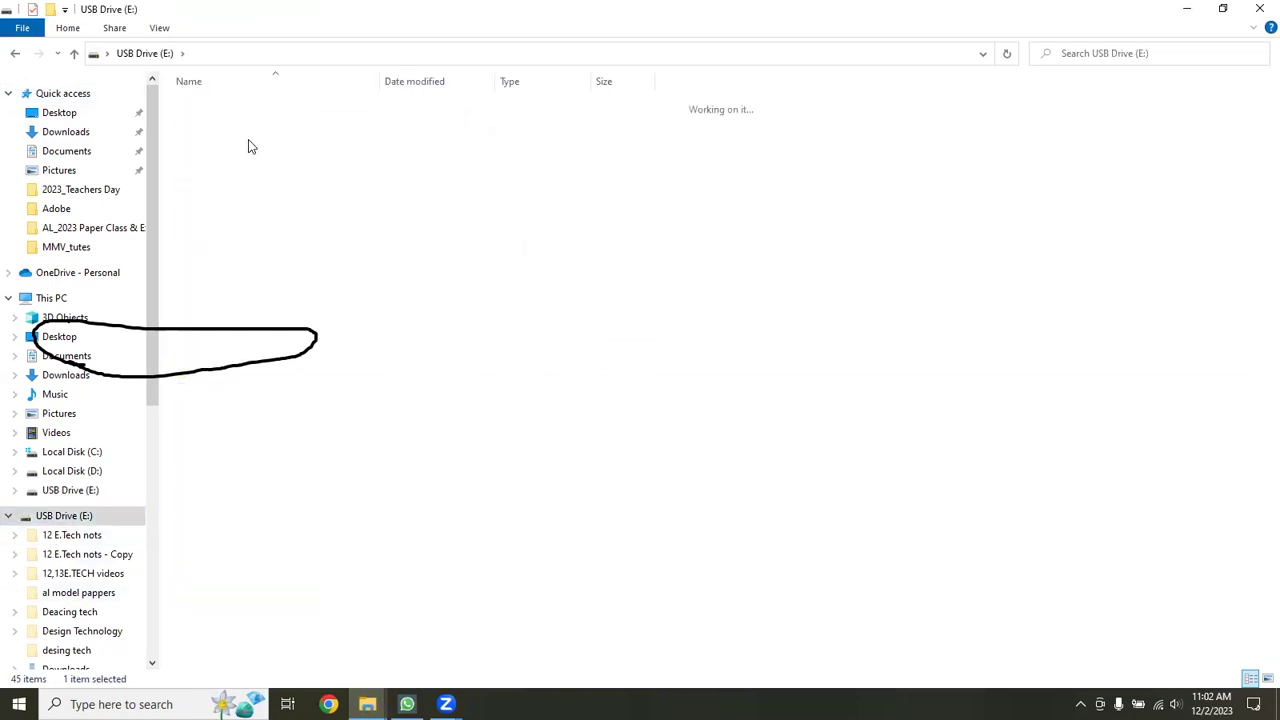
left_click(15, 53)
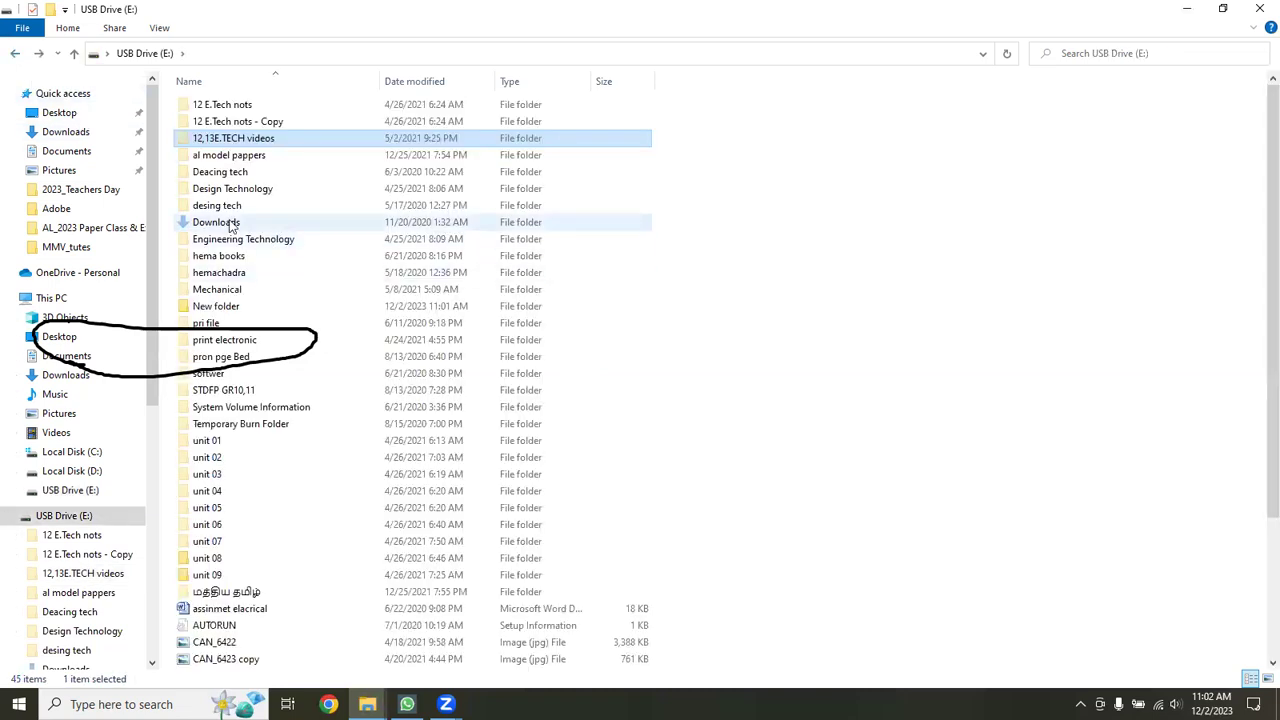
double_click(207, 441)
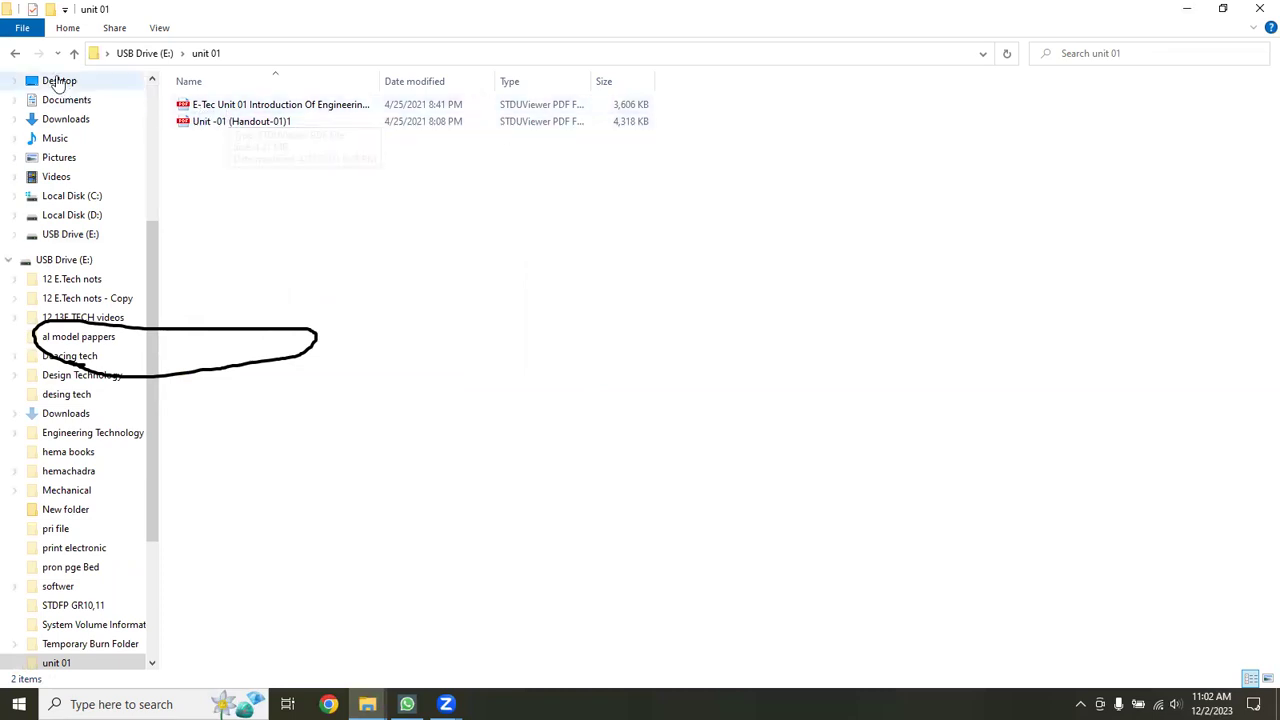
left_click(15, 53)
scroll(264, 491, "down", 4)
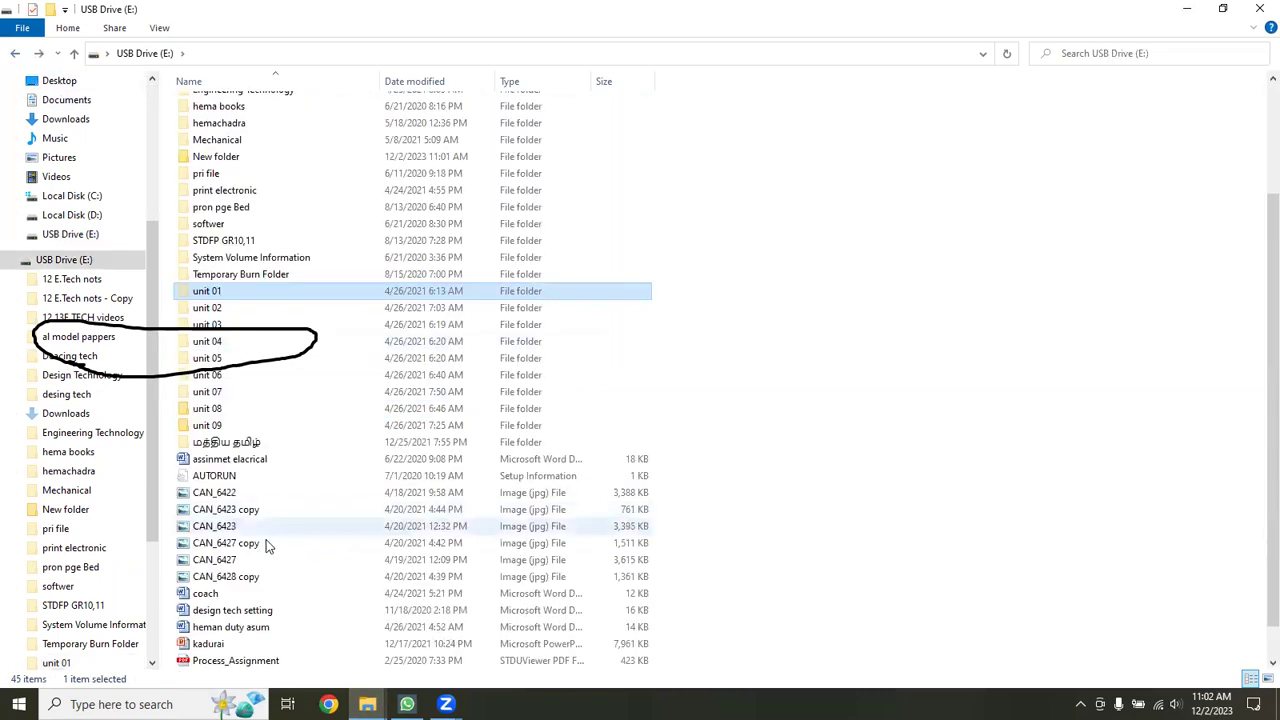